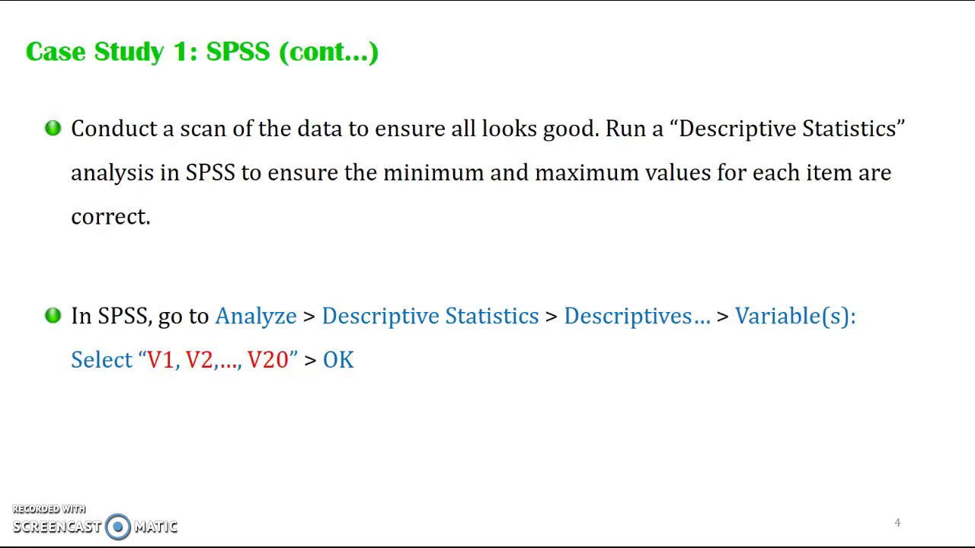
Step: Exit the slideshow so PowerPoint returns to editing view on slide 4
key("Escape")
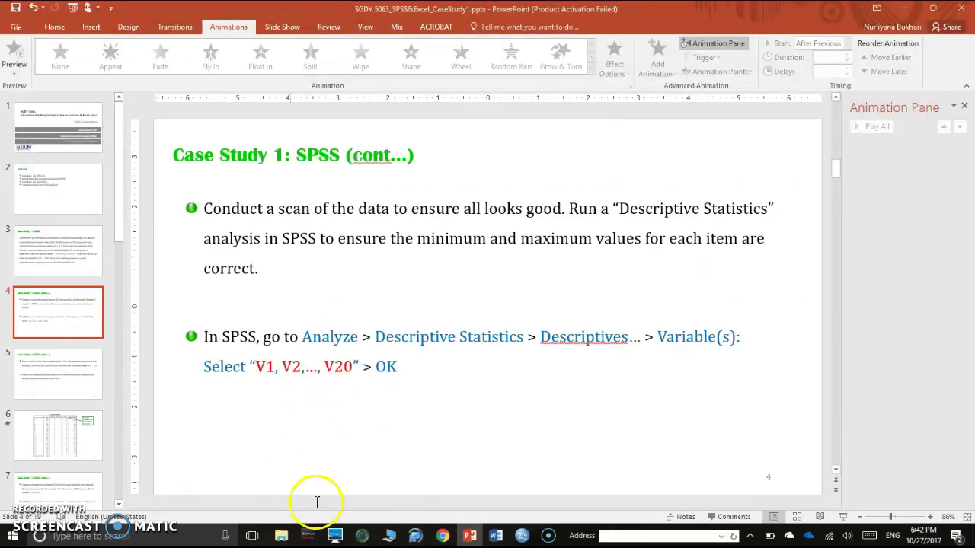
left_click(521, 536)
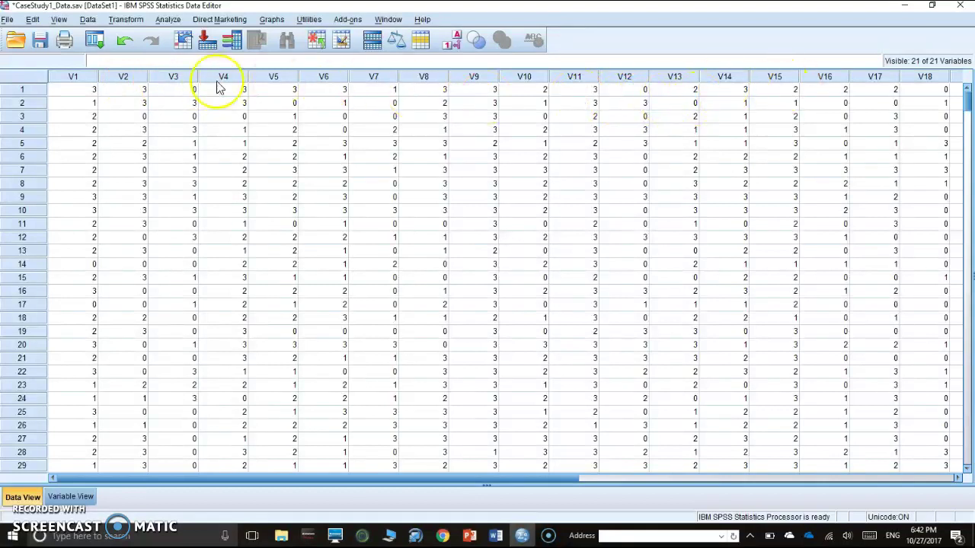
Step: Set PersonID's Decimals to 0 in Variable View and verify whole-number values in Data View
left_click(74, 499)
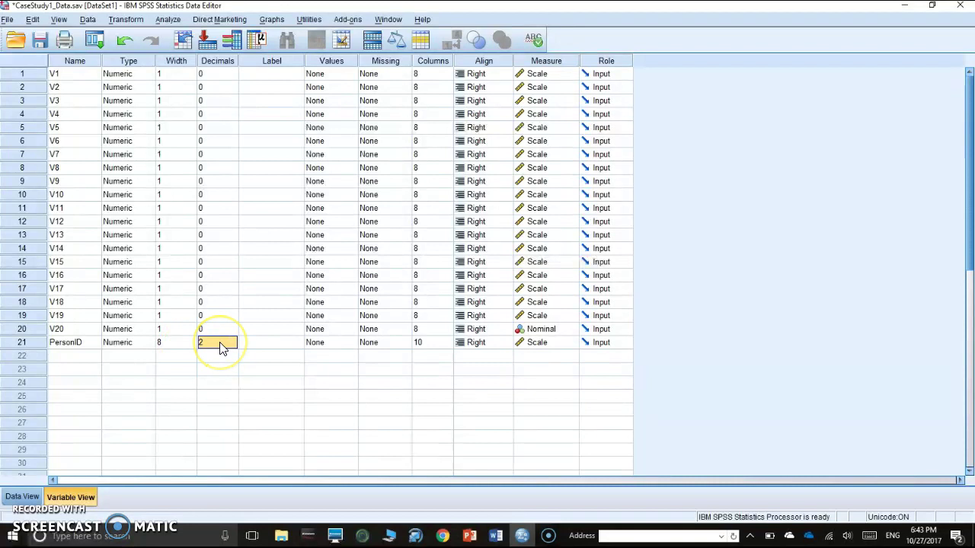
left_click(16, 496)
left_click_drag(374, 481, 890, 484)
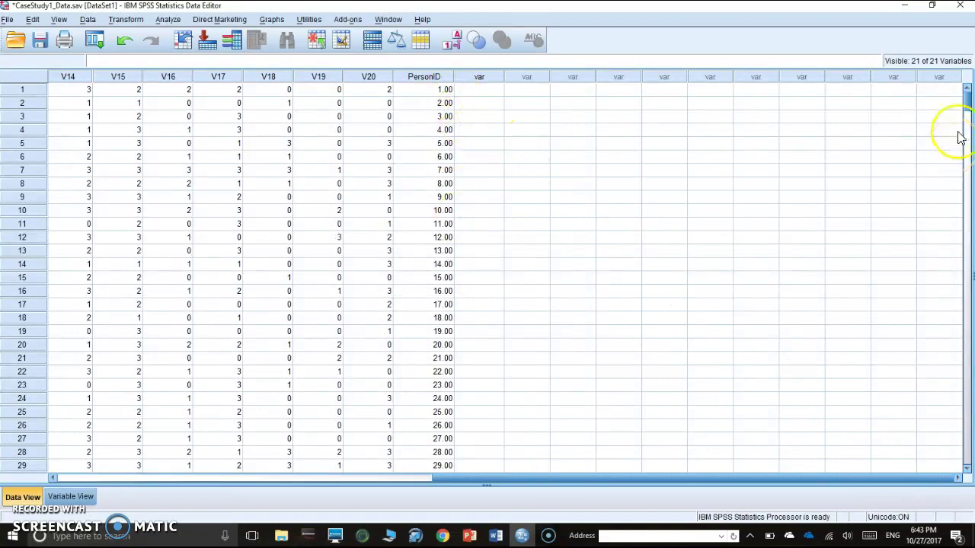
left_click_drag(961, 99, 964, 440)
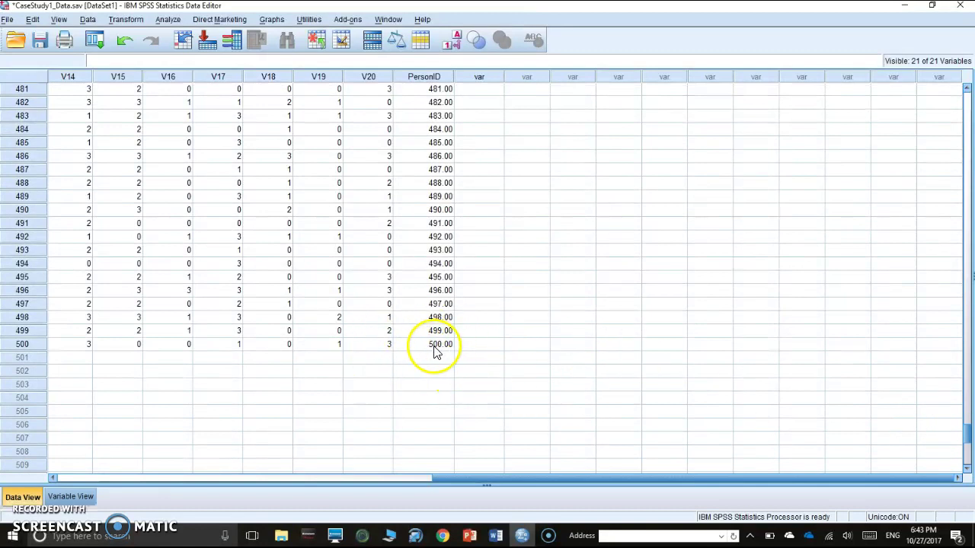
left_click_drag(969, 438, 964, 82)
left_click_drag(758, 483, 233, 482)
left_click(65, 499)
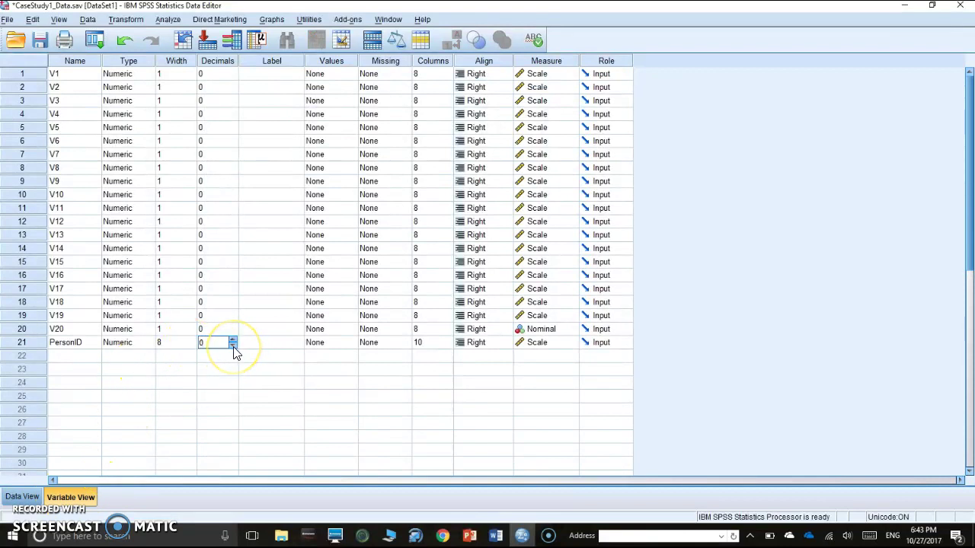
left_click(26, 499)
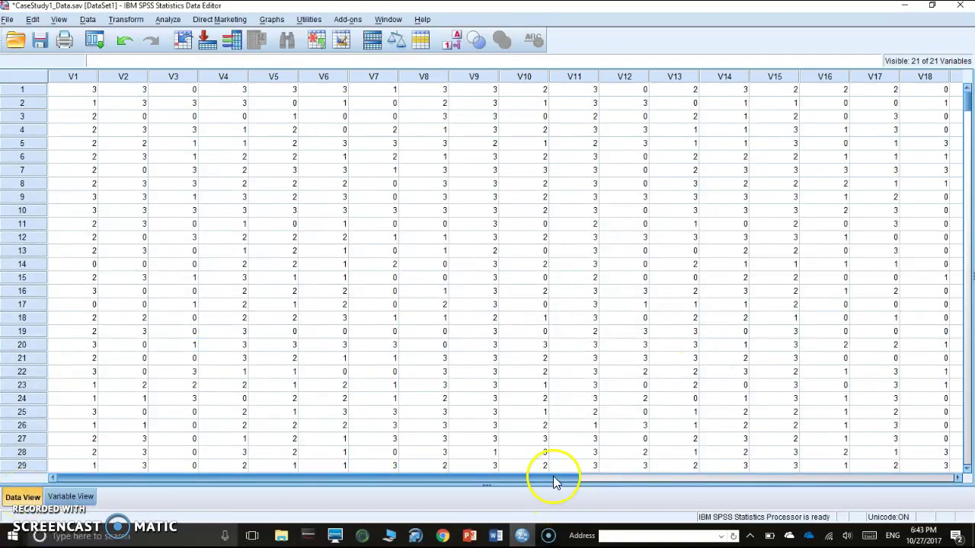
left_click_drag(555, 479, 777, 435)
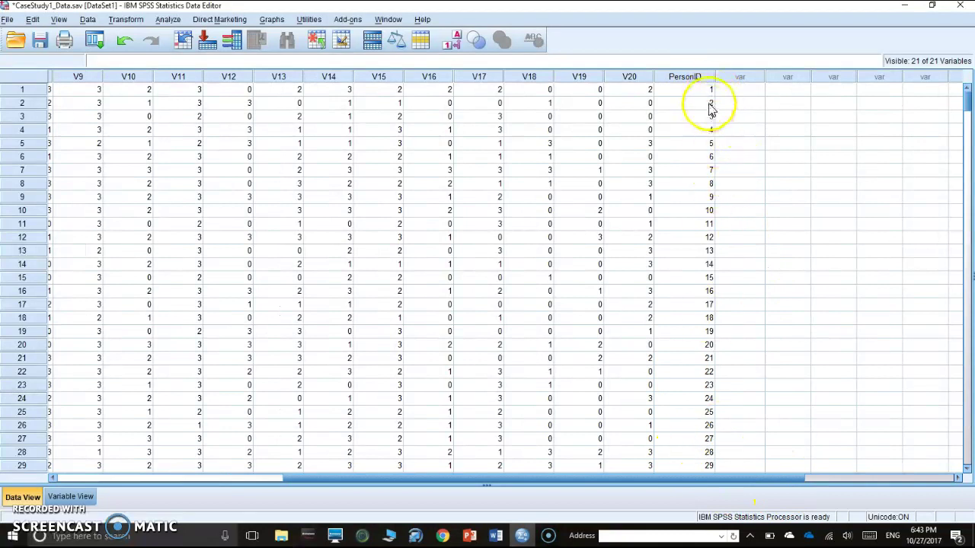
left_click_drag(675, 483, 426, 492)
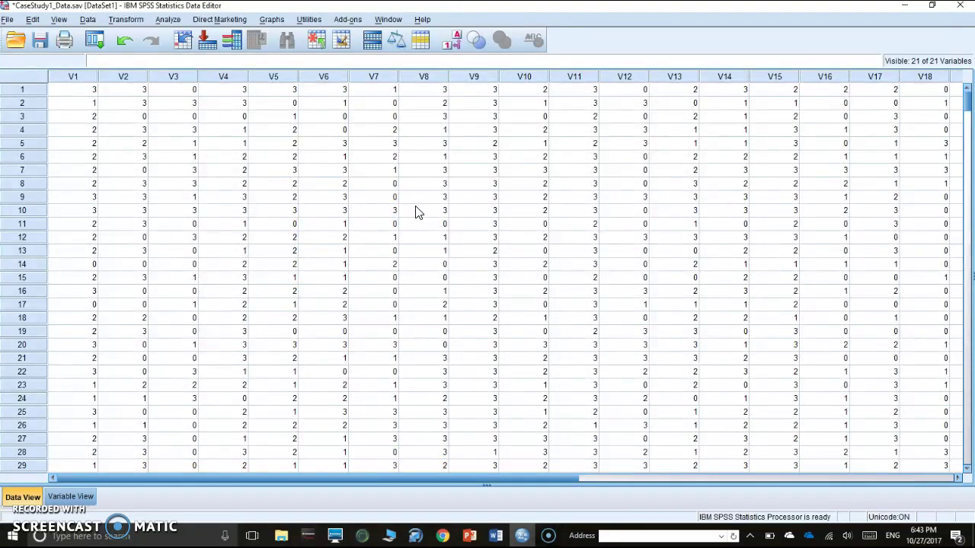
Step: Open the Descriptives dialog, look over its variable list, and cancel without running
left_click(168, 20)
left_click(188, 50)
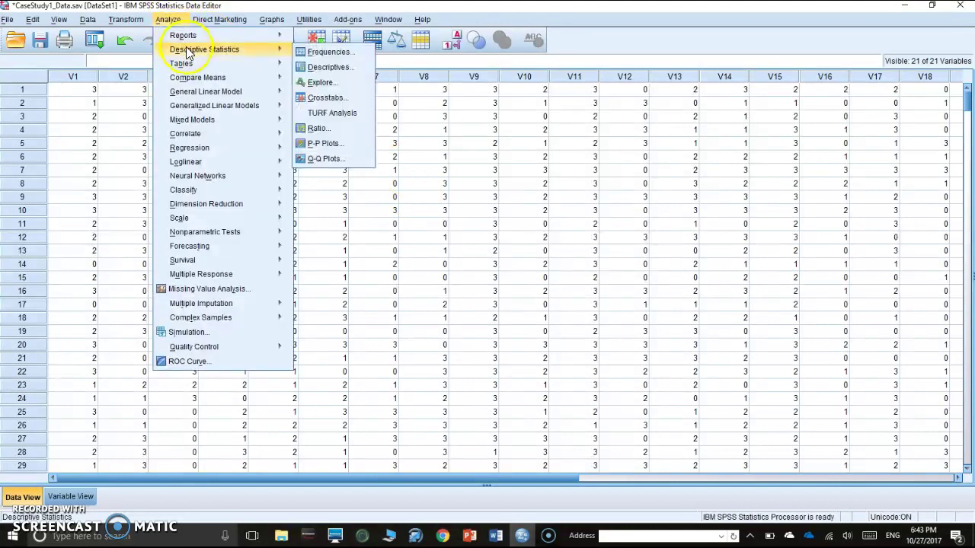
left_click(353, 66)
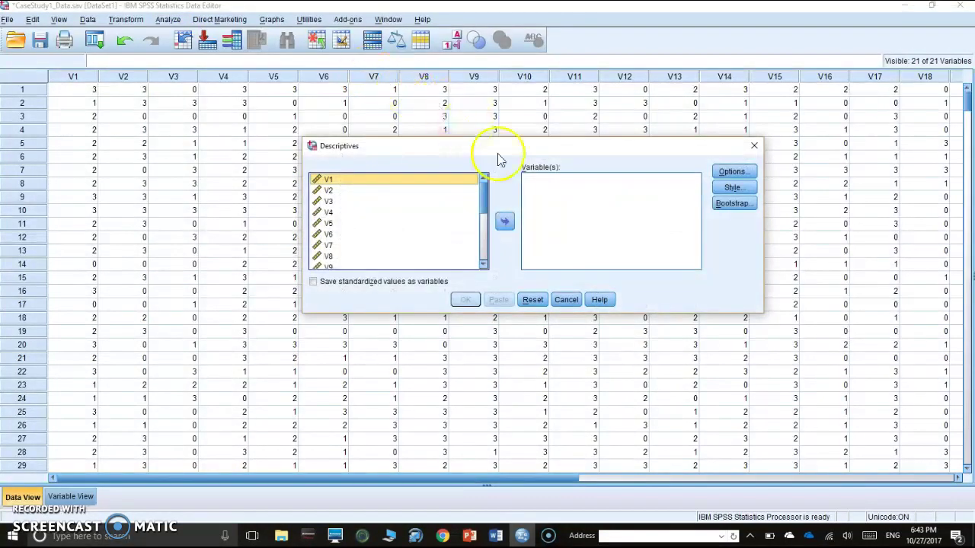
left_click_drag(485, 200, 491, 262)
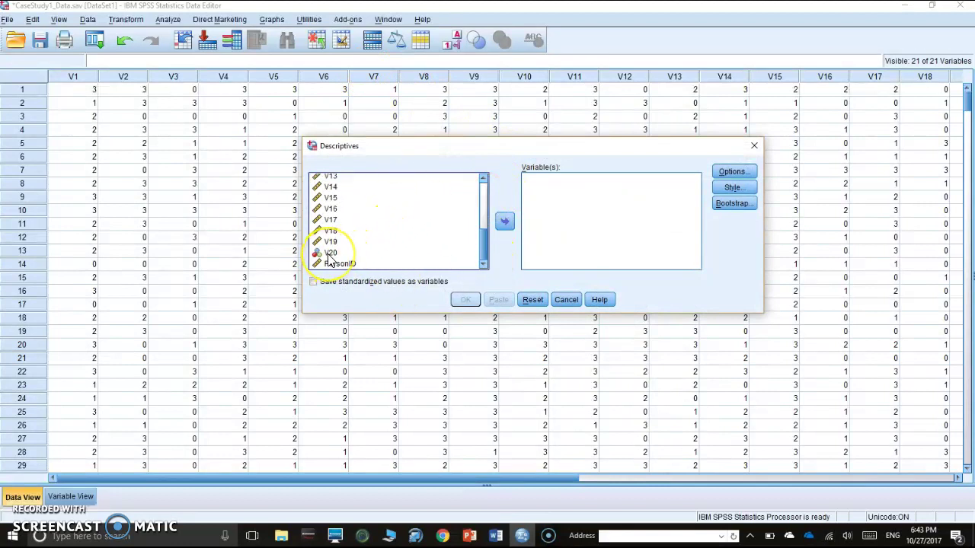
left_click(566, 299)
Step: Set V20's Measure to Scale in Variable View
left_click(73, 498)
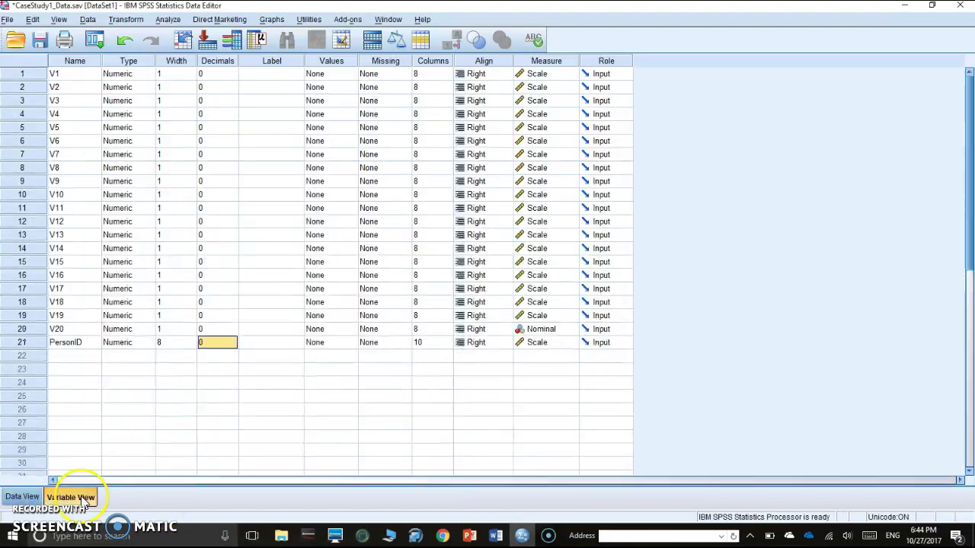
left_click(572, 333)
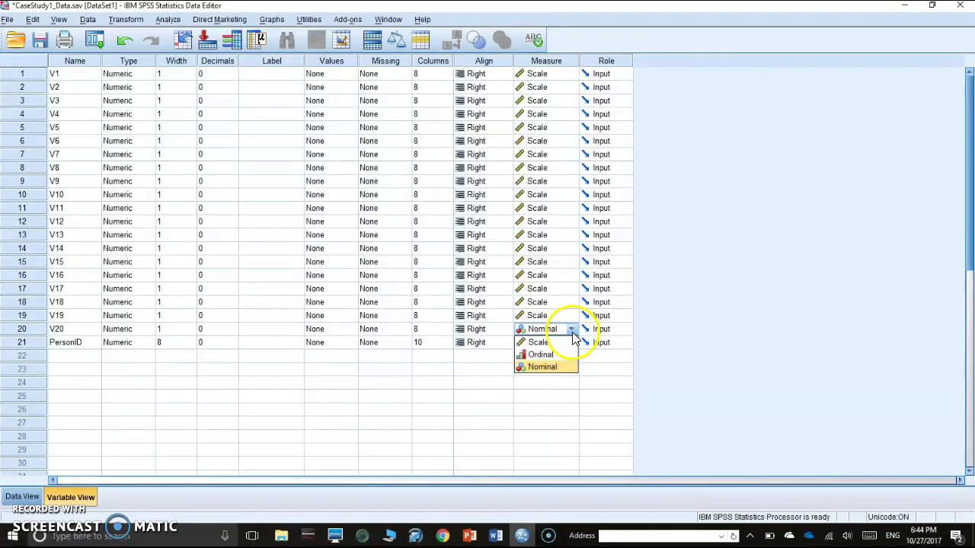
left_click(573, 346)
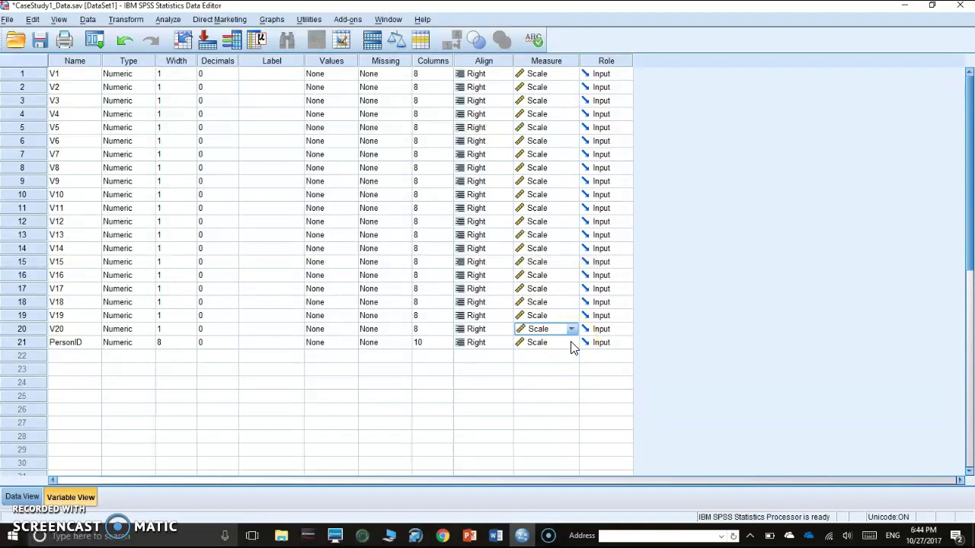
Step: From Data View, open Analyze > Descriptive Statistics > Descriptives
left_click(23, 496)
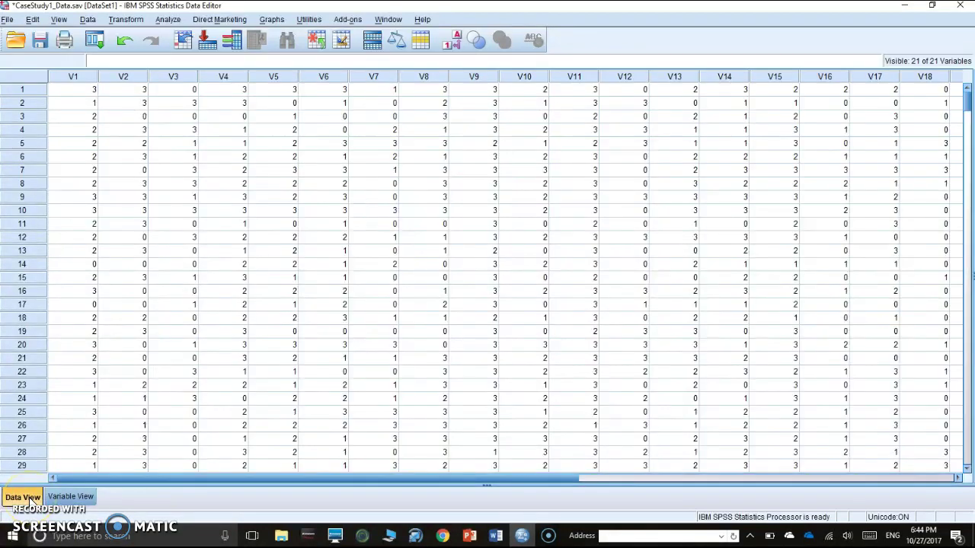
left_click(166, 19)
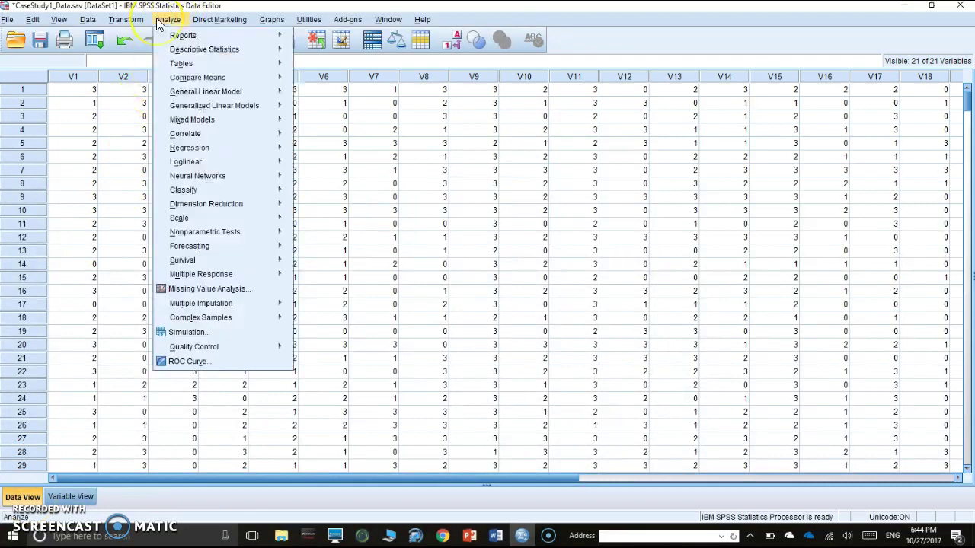
mouse_move(221, 48)
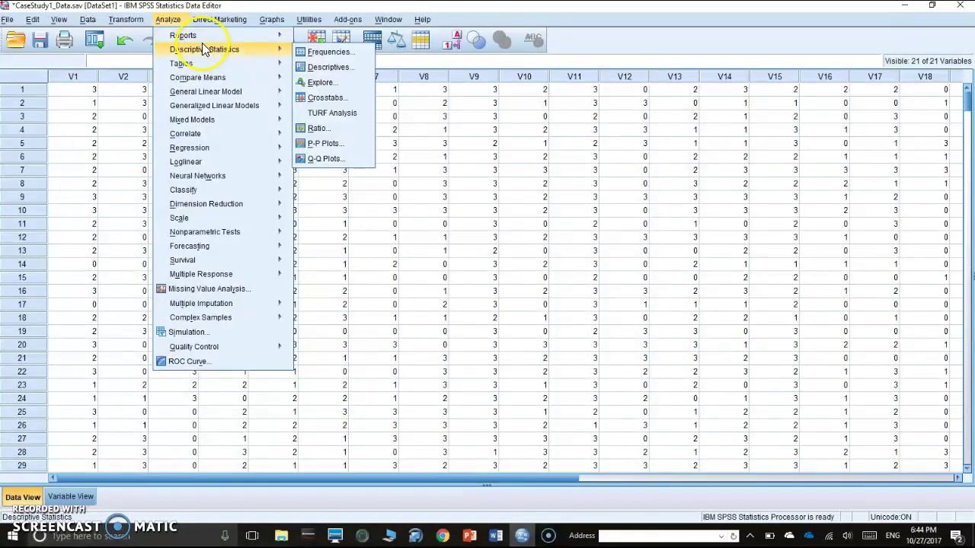
left_click(325, 49)
left_click(328, 67)
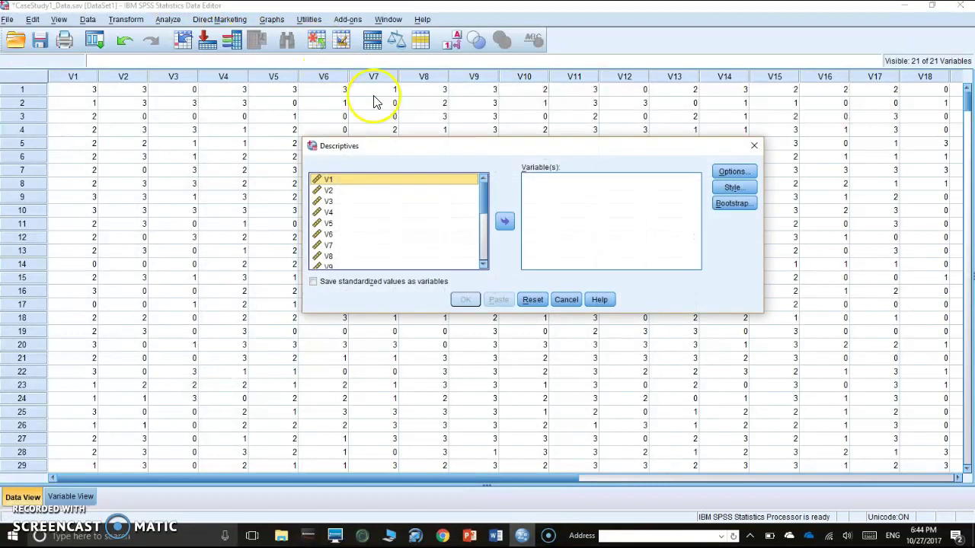
left_click_drag(484, 192, 490, 259)
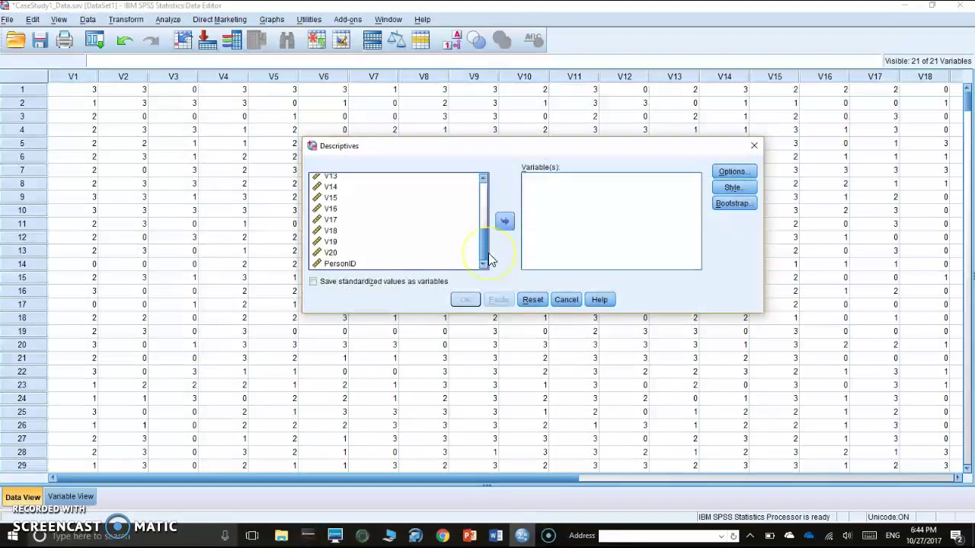
Step: Select all variables except PersonID and move V1–V20 into Variable(s)
left_click(335, 264)
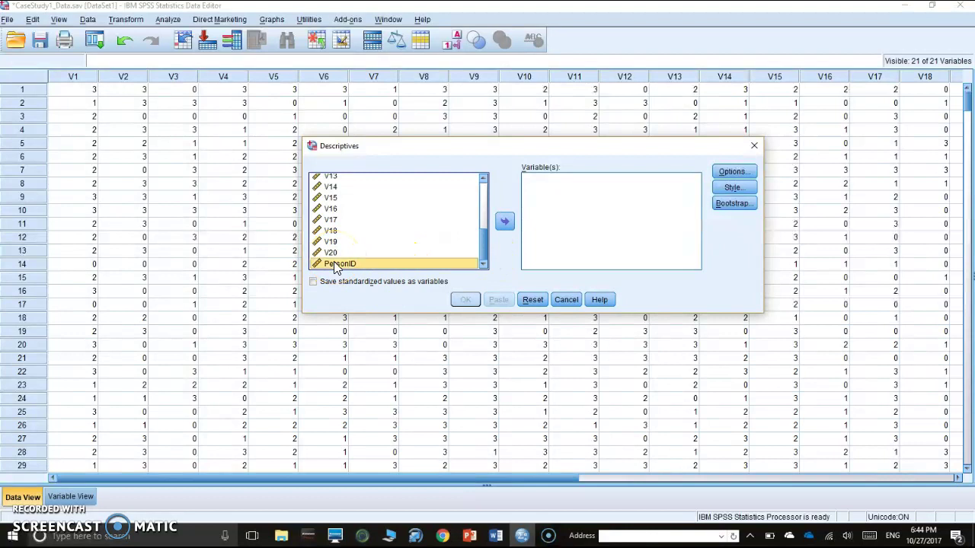
key("ctrl+a")
left_click(358, 264, "ctrl")
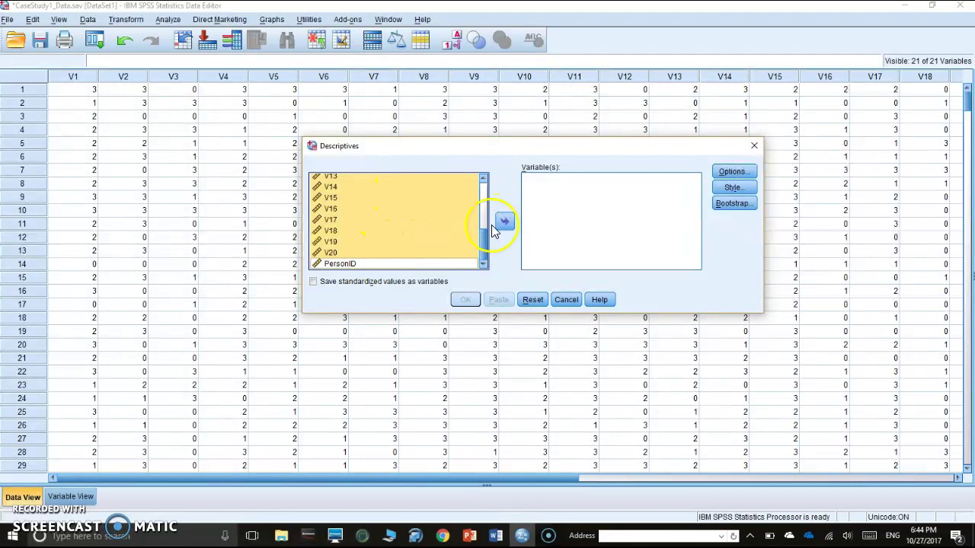
left_click_drag(486, 237, 491, 205)
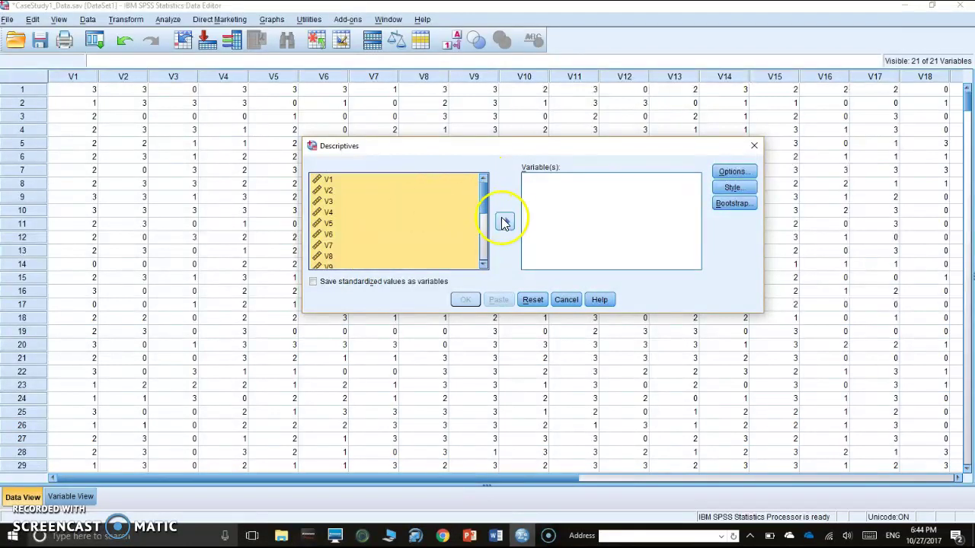
left_click(503, 222)
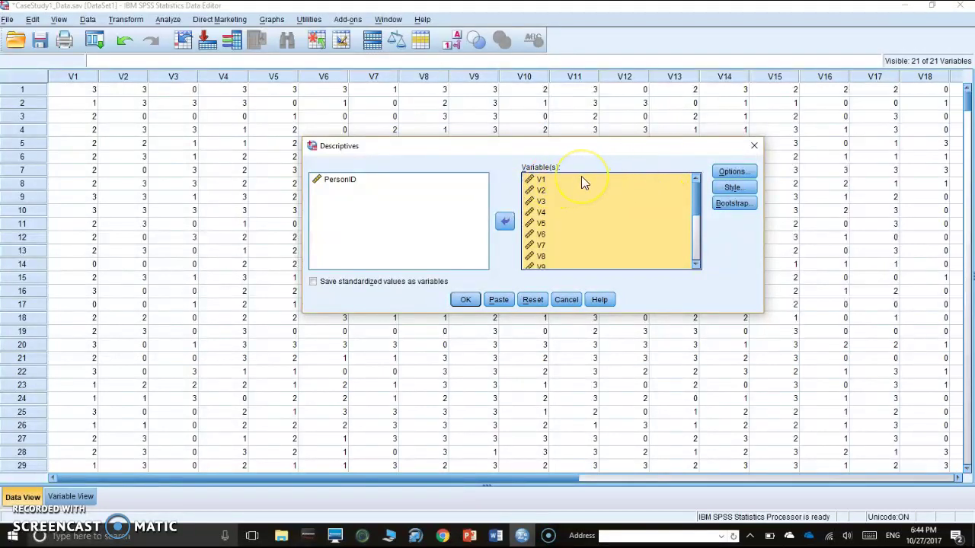
Step: Confirm Mean, Std. deviation, Minimum and Maximum in the Descriptives Options
left_click(730, 174)
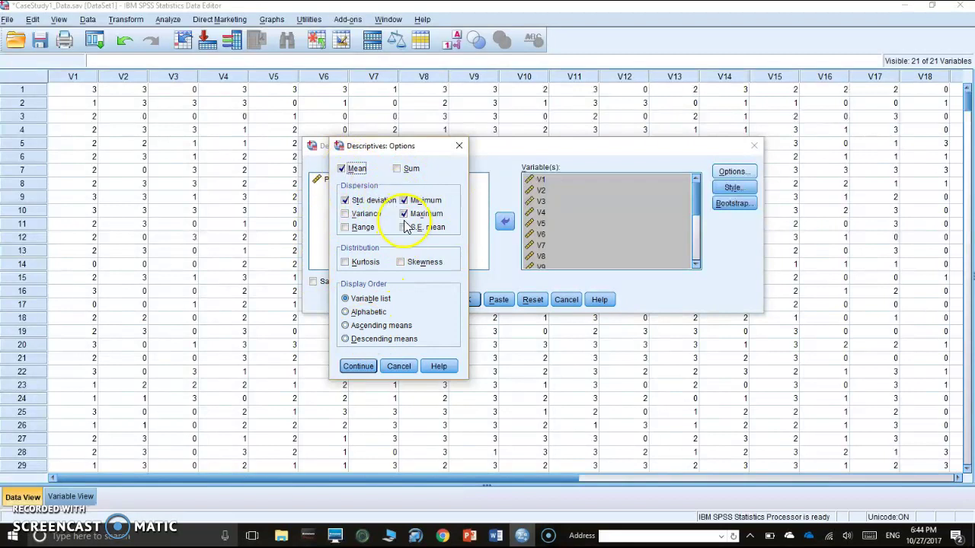
left_click(367, 371)
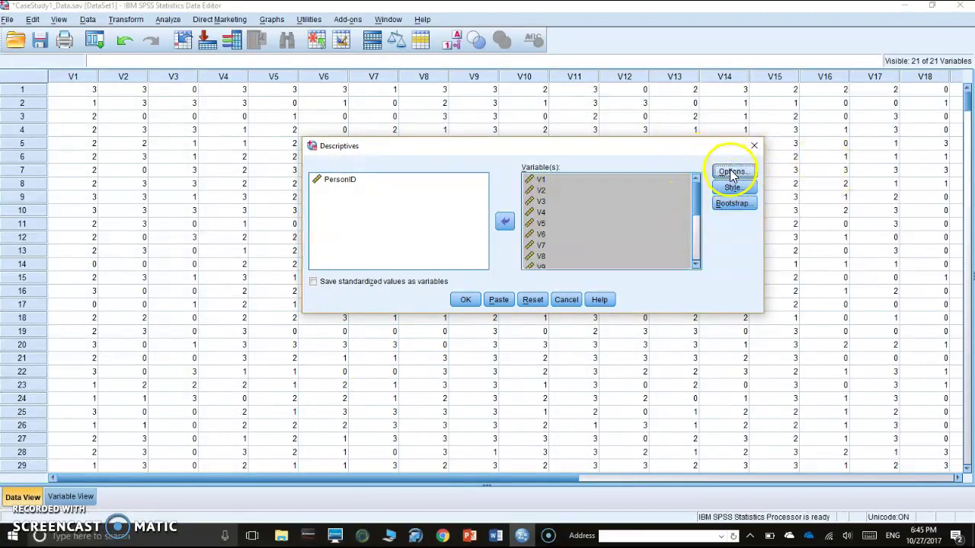
Step: Run Descriptives and select the output table for V1–V20 (N 500, minimum 0, maximum 3)
left_click(463, 302)
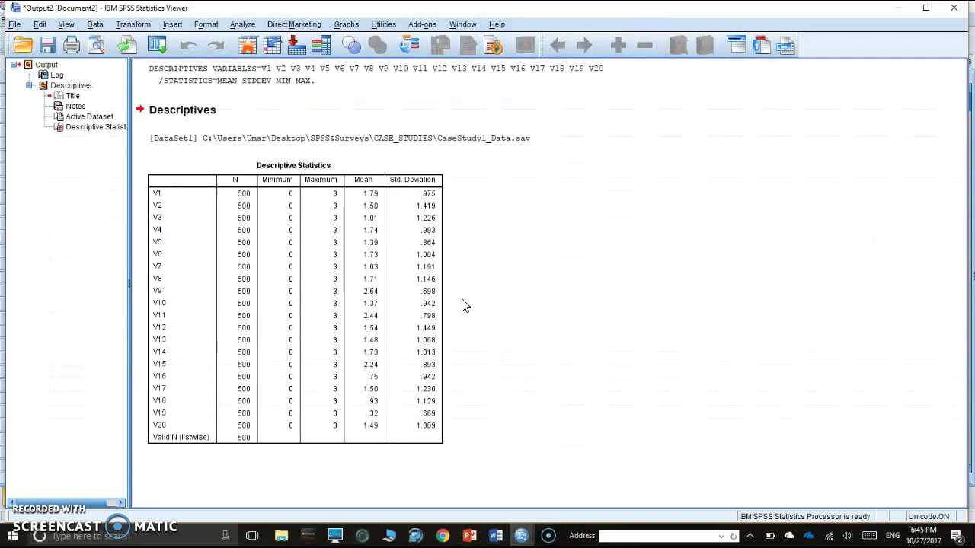
left_click(148, 191)
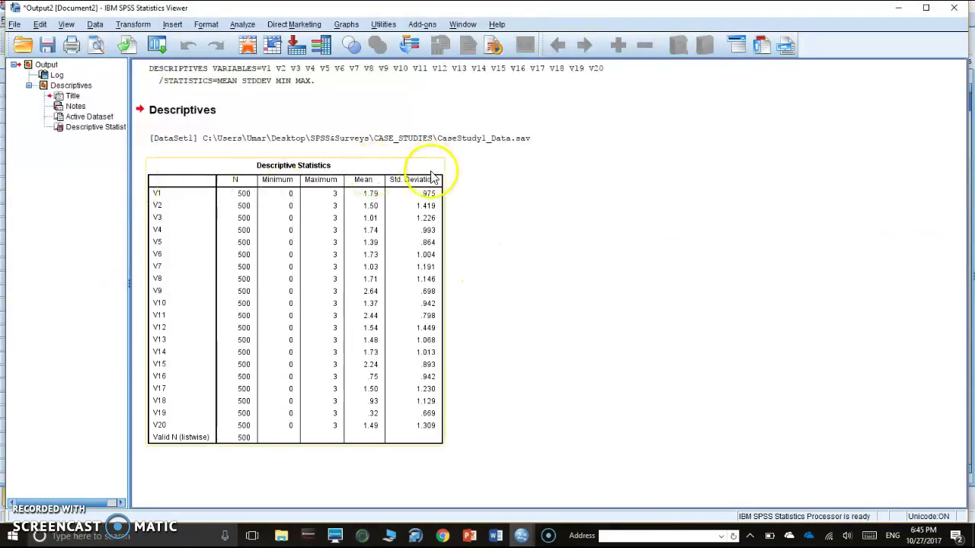
left_click(366, 187)
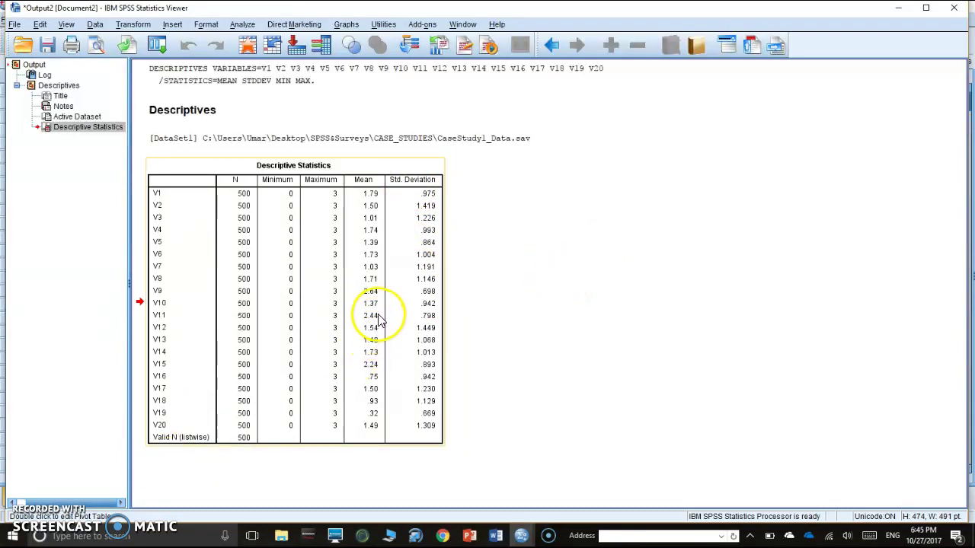
Step: Bring the PowerPoint case-study deck forward and start the full-screen slideshow
left_click(470, 537)
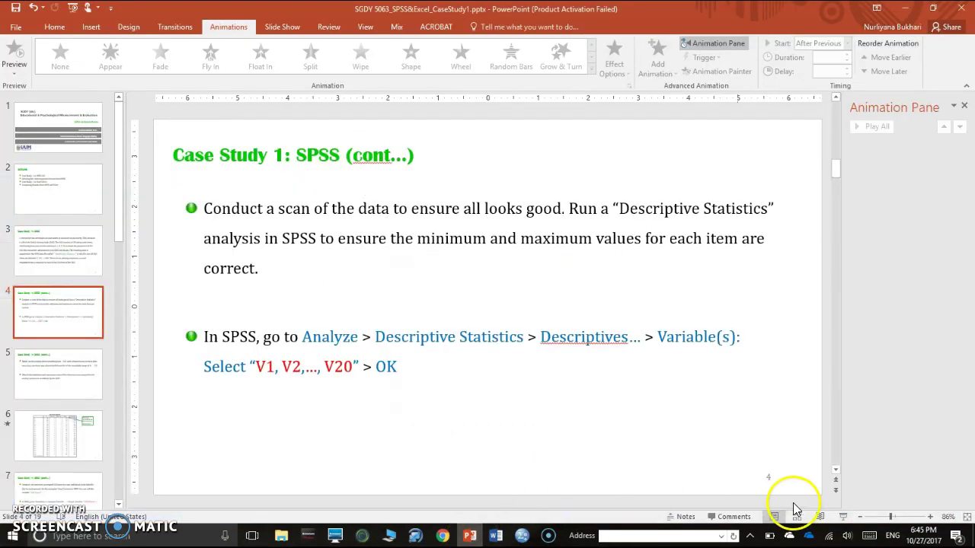
left_click(838, 516)
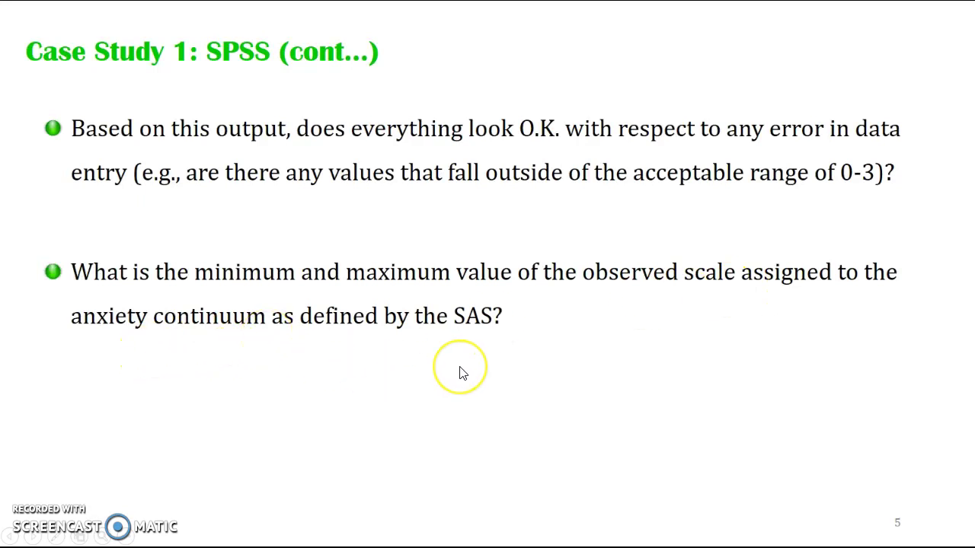
Step: Advance the slideshow to the slide showing the Descriptive Statistics table
left_click(459, 373)
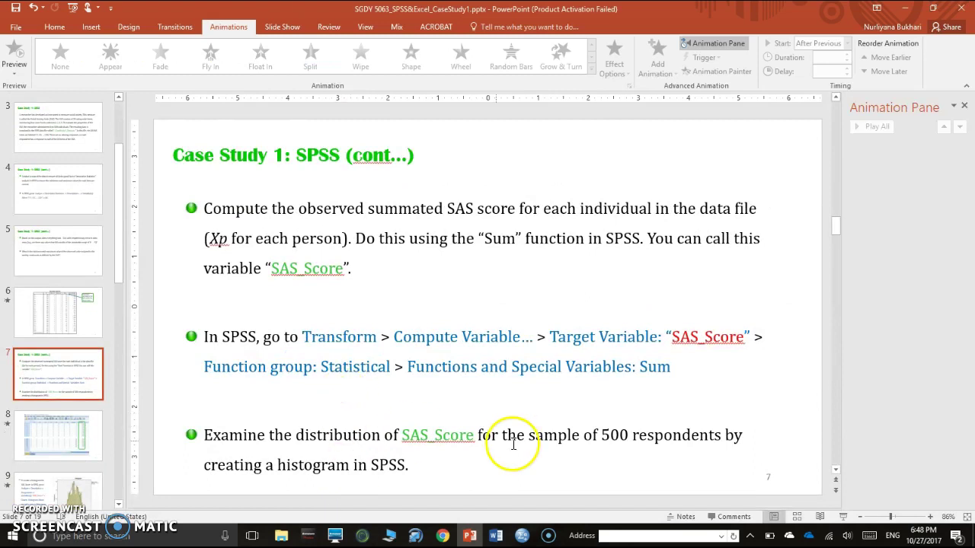
Step: Bring CaseStudy1_Data.sav forward and scroll its grid right and back to review V1–V20 and PersonID
mouse_move(522, 536)
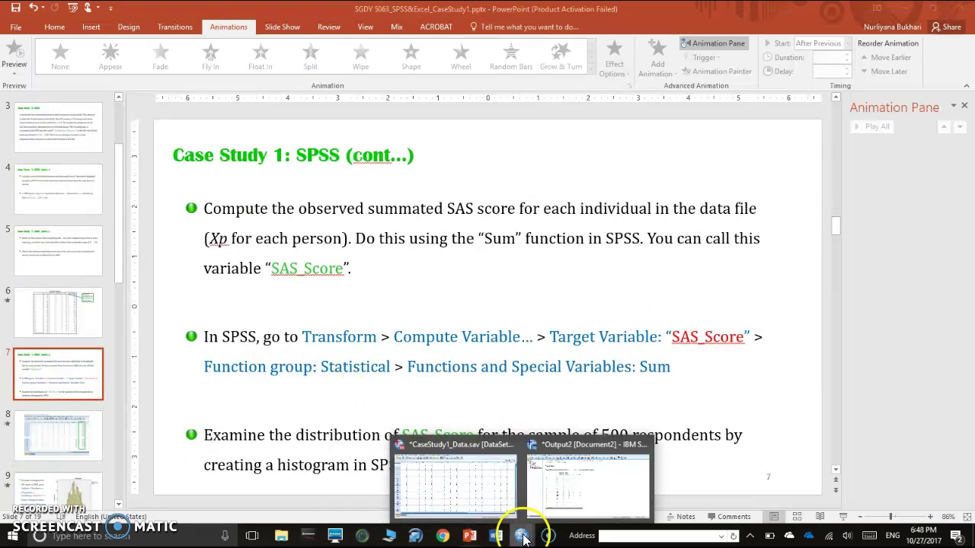
left_click(489, 499)
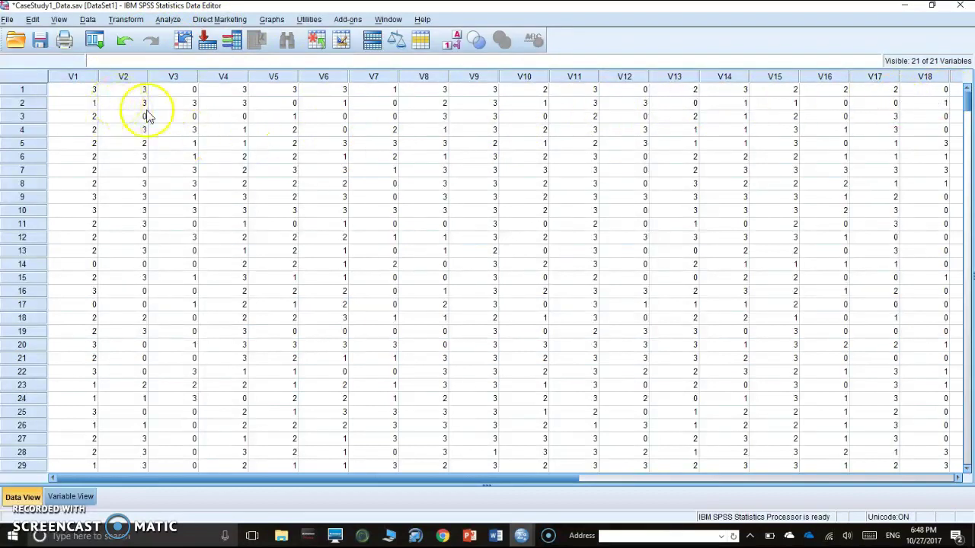
left_click_drag(451, 478, 695, 491)
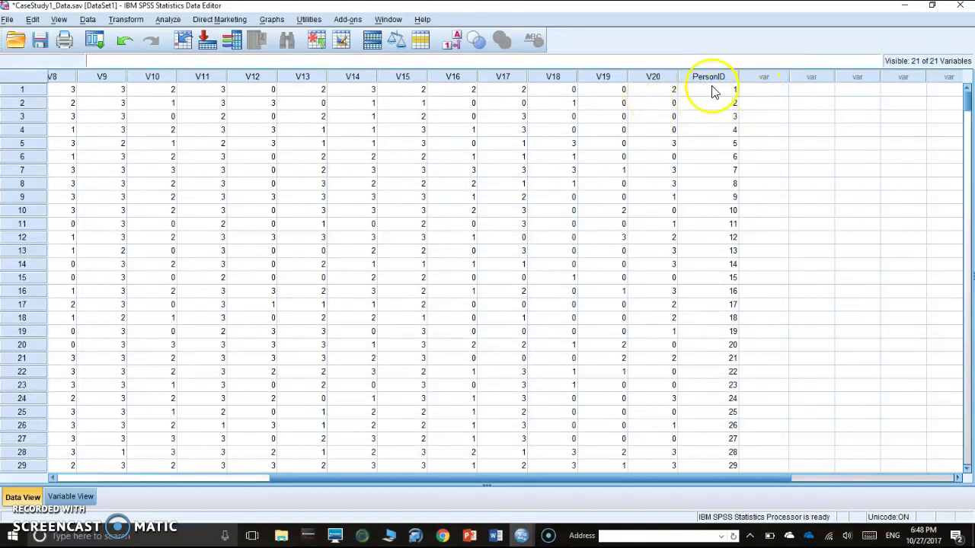
left_click_drag(571, 488, 202, 488)
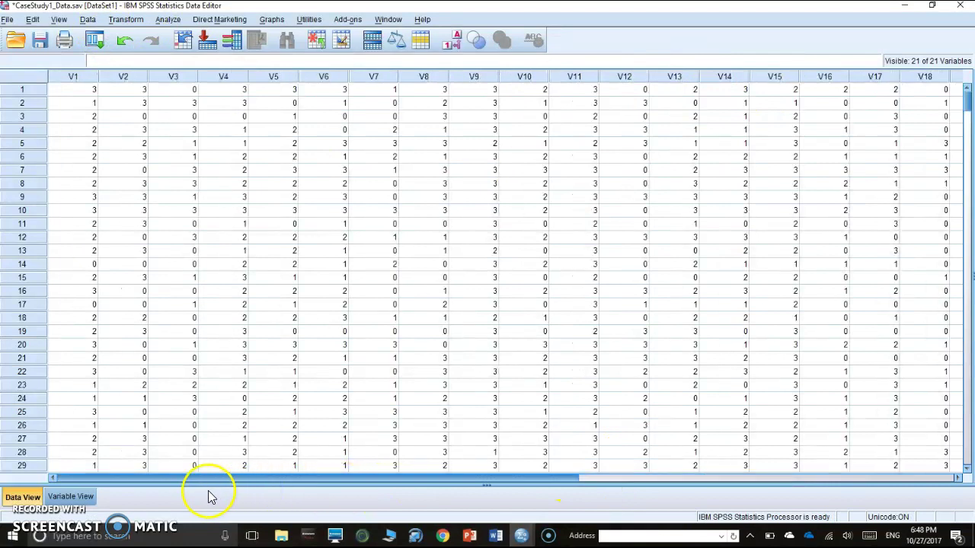
Step: Open Transform > Compute Variable and enter SAS_Score as the target variable
left_click(138, 23)
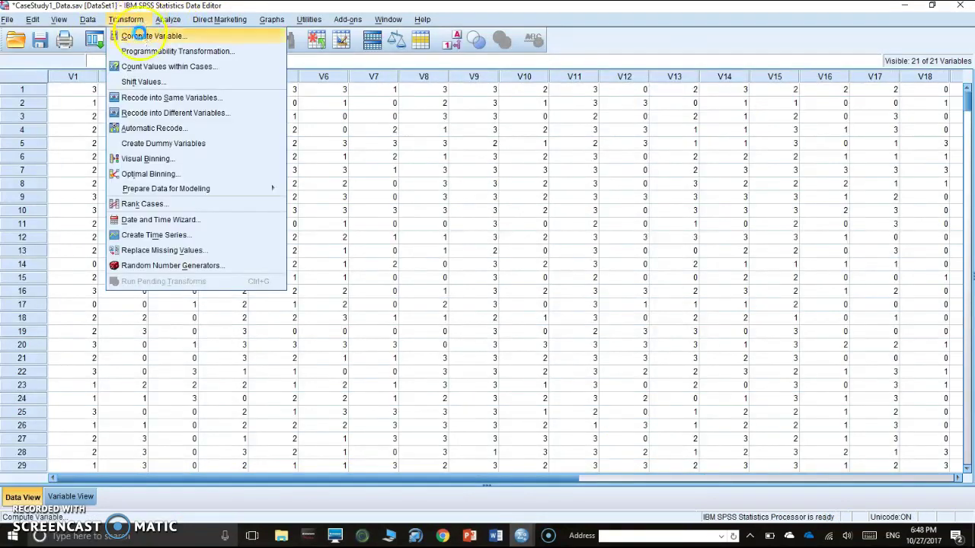
left_click(148, 36)
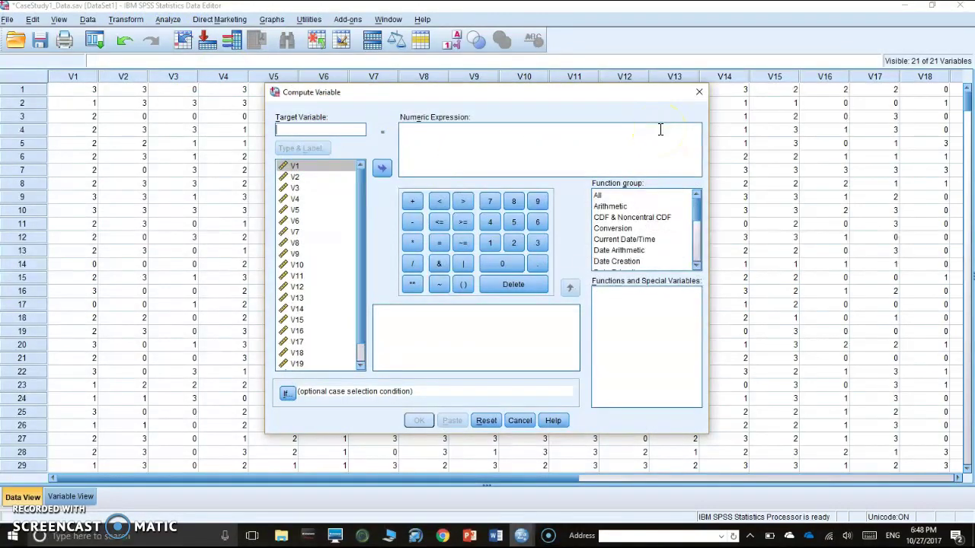
type("SAS")
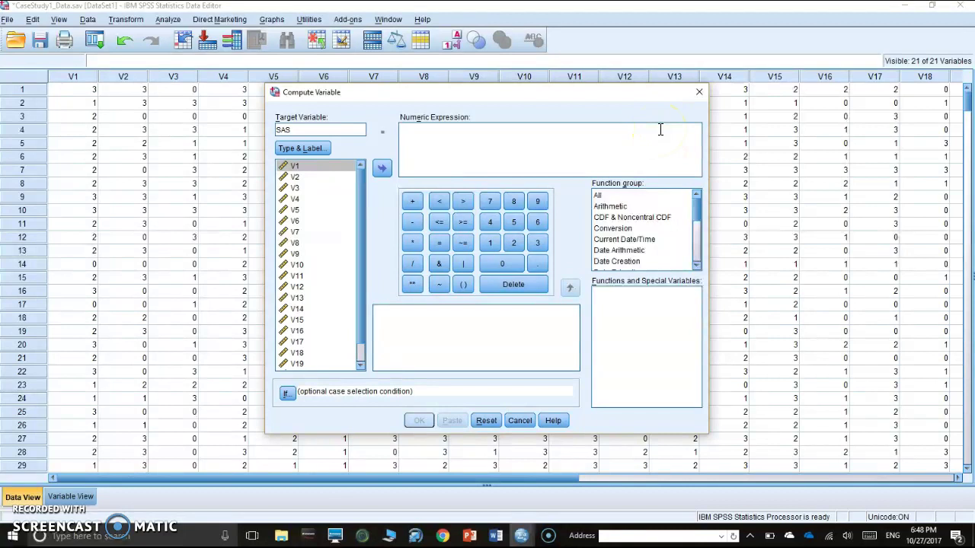
type("_Score")
left_click(340, 134)
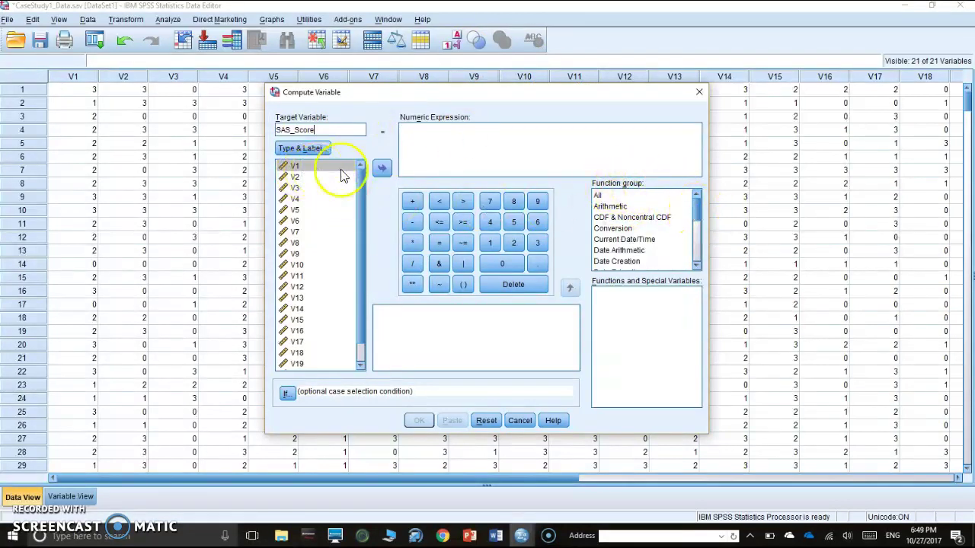
Step: Build a trial V1 + V2 expression, then delete it to leave the expression blank
left_click(381, 169)
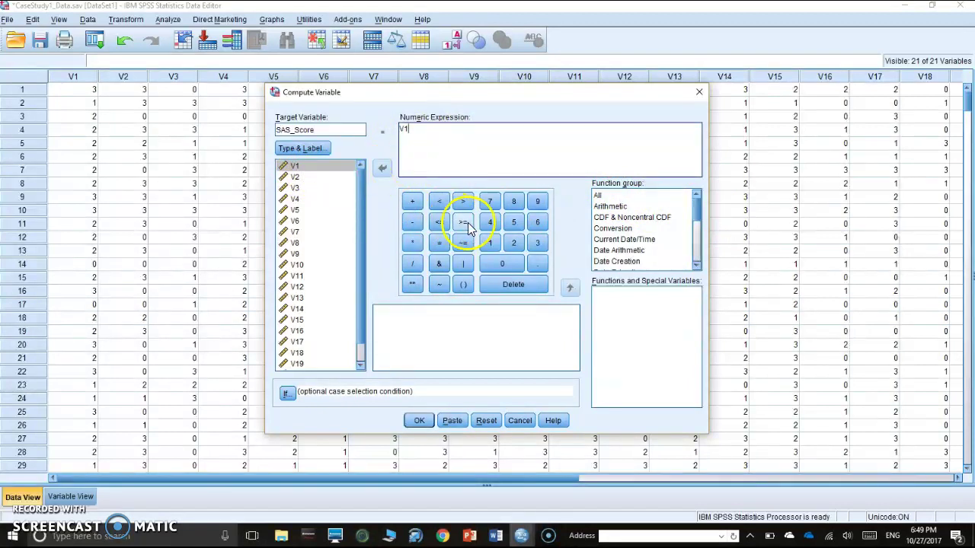
left_click(413, 201)
left_click(308, 180)
left_click(381, 169)
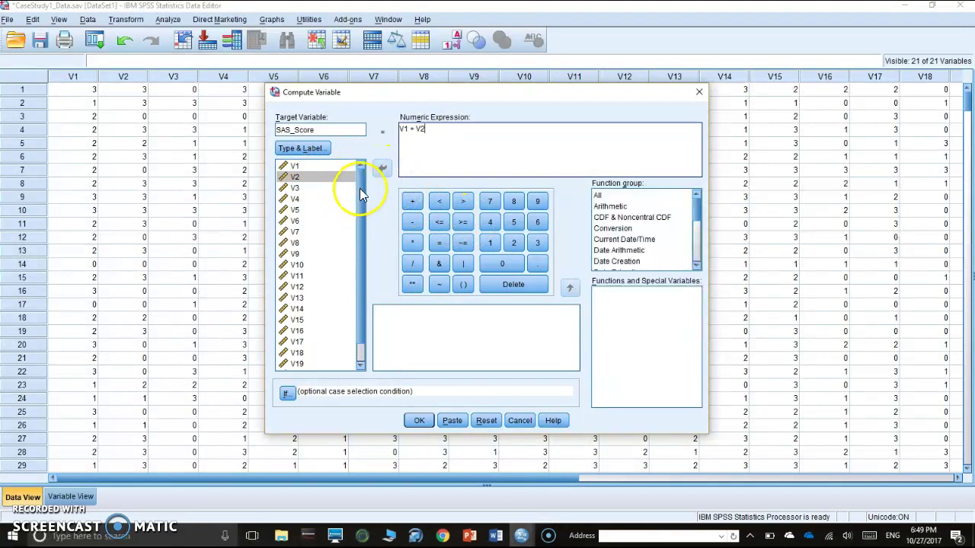
scroll(338, 335, "down", 2)
scroll(364, 191, "up", 2)
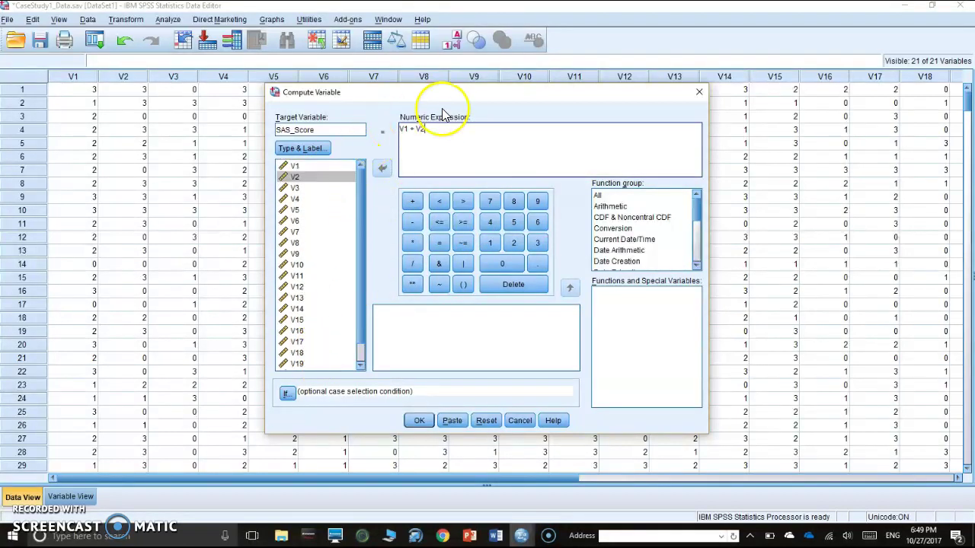
left_click_drag(426, 129, 381, 135)
key("Delete")
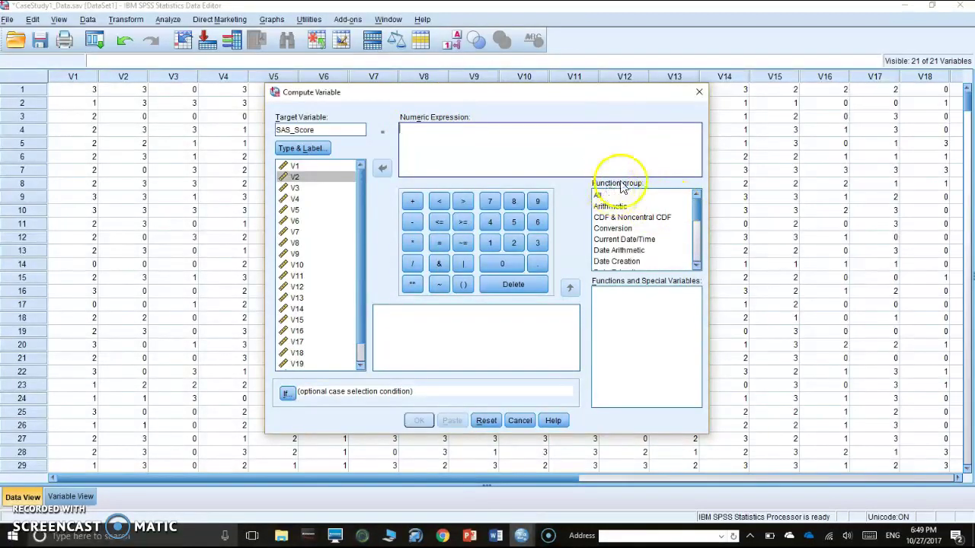
Step: Insert the Statistical SUM function into the SAS_Score expression with V1 and V2 as its first arguments
left_click_drag(695, 203, 698, 235)
left_click(621, 260)
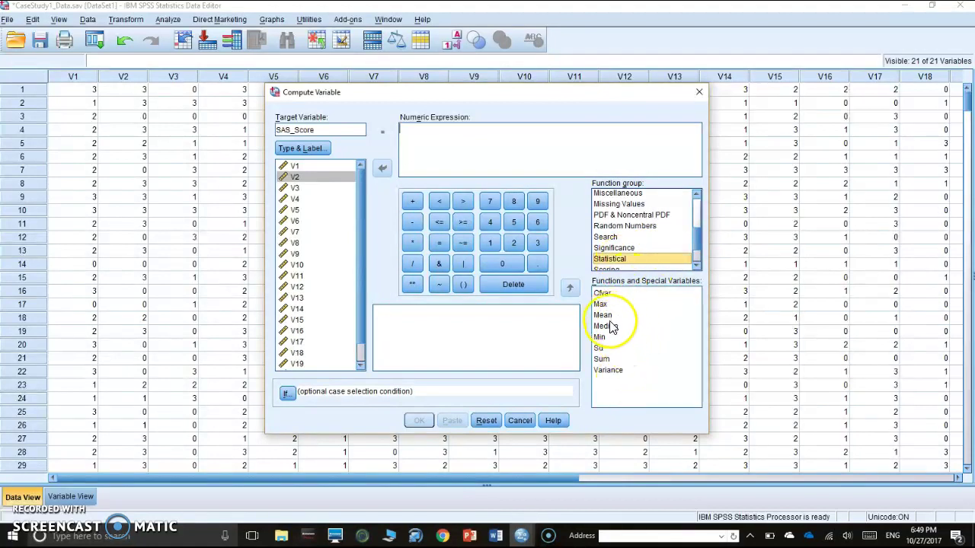
left_click(607, 365)
double_click(607, 359)
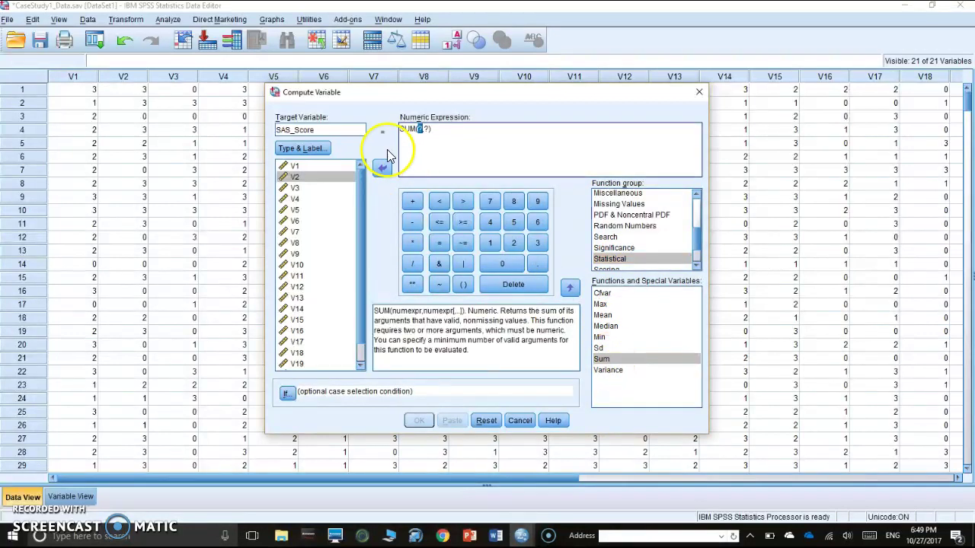
left_click(395, 111)
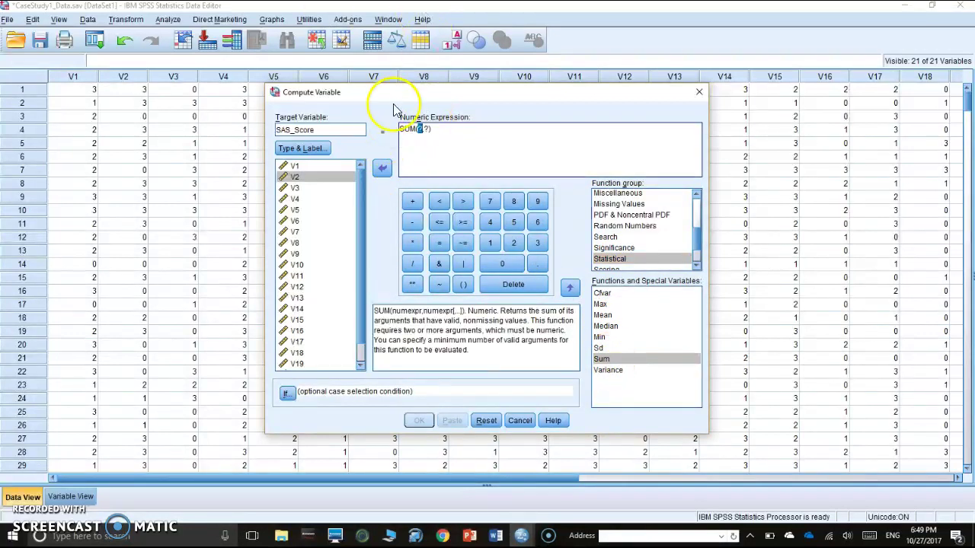
left_click(301, 166)
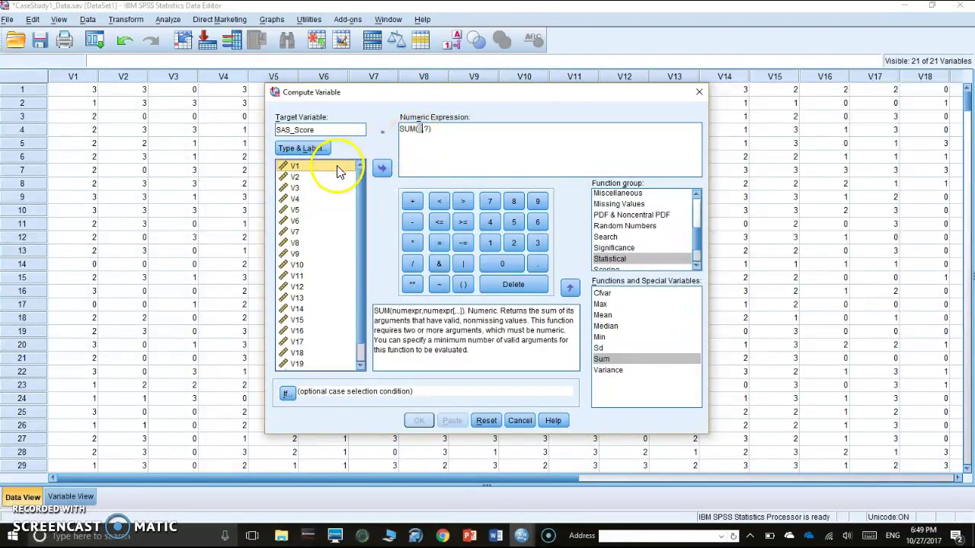
double_click(337, 166)
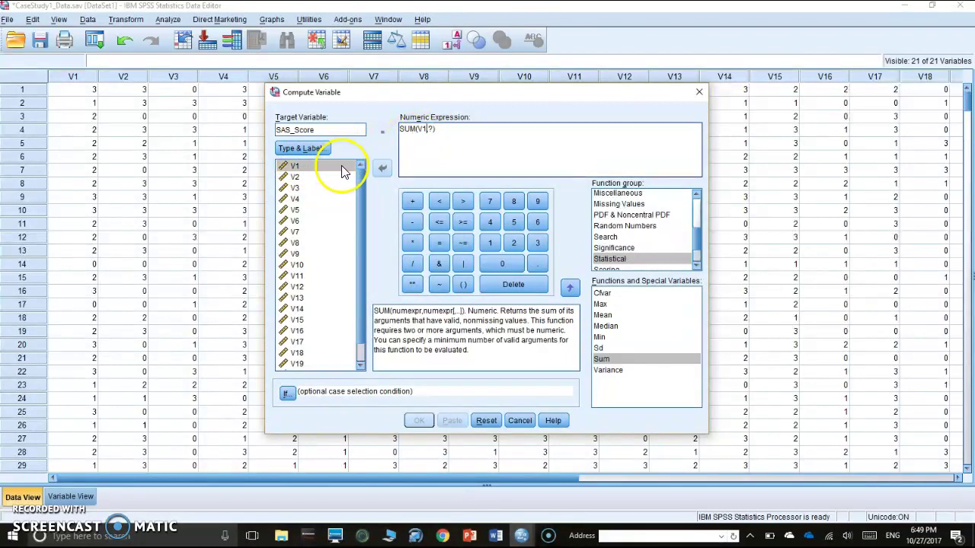
double_click(431, 128)
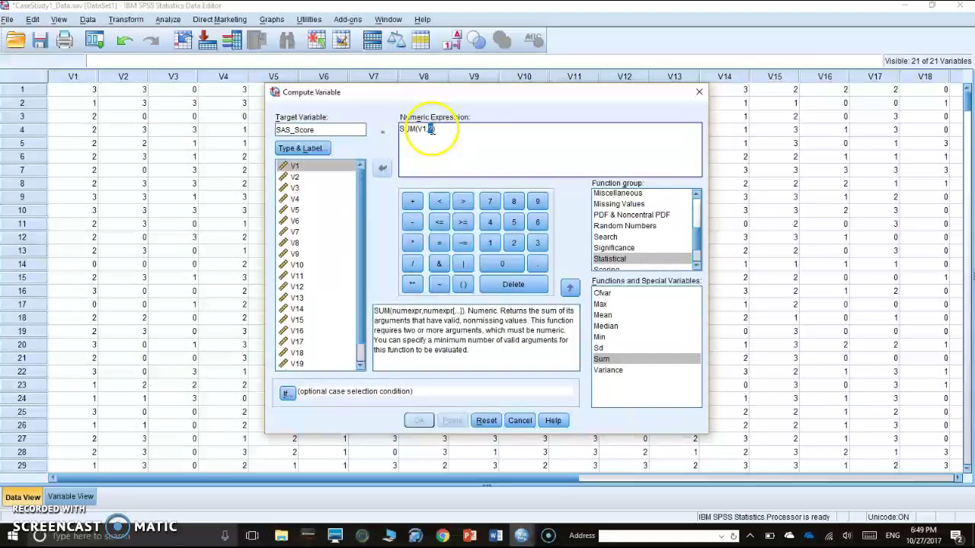
double_click(301, 177)
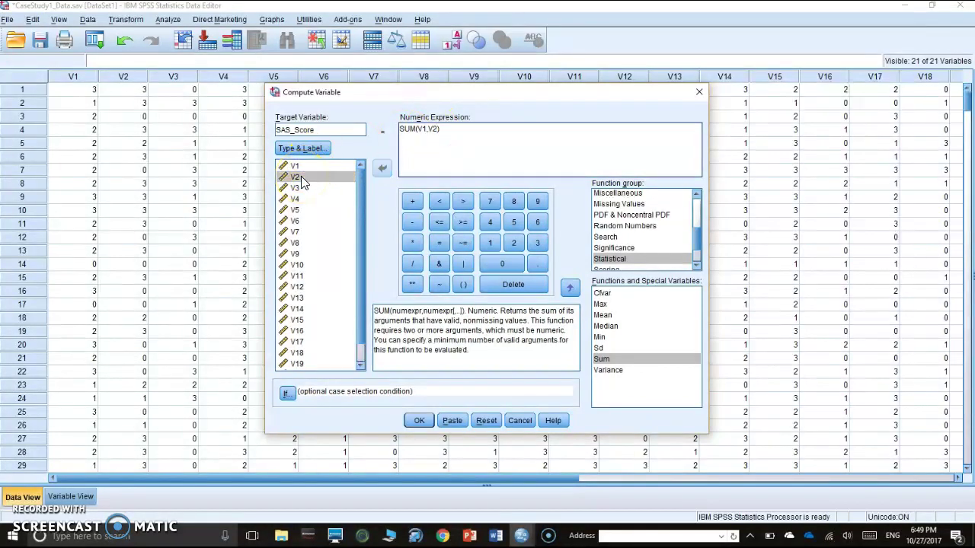
type(",")
Step: Add variables V3 through V12 to the SUM arguments
left_click(301, 189)
double_click(304, 190)
double_click(304, 200)
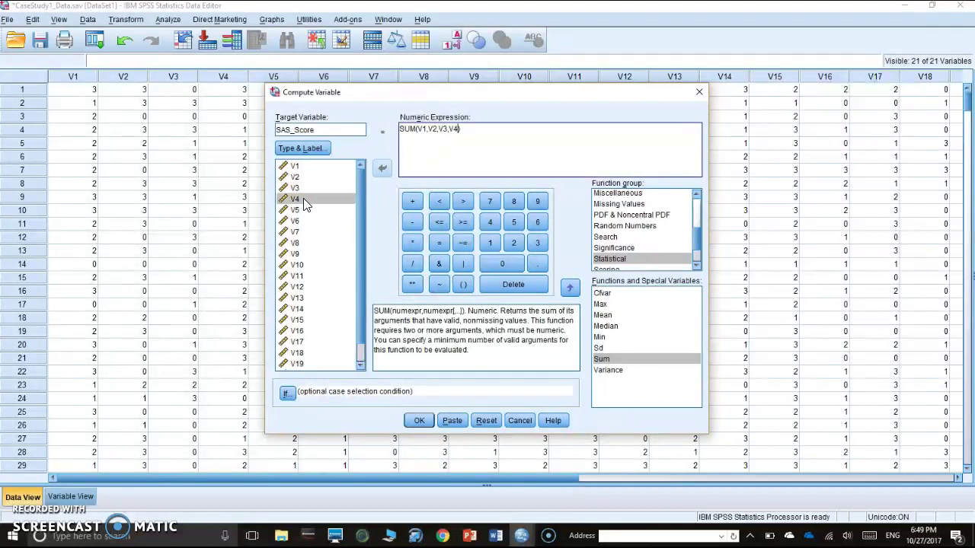
double_click(304, 210)
double_click(304, 221)
left_click(301, 231)
double_click(302, 231)
double_click(303, 242)
double_click(303, 254)
double_click(304, 264)
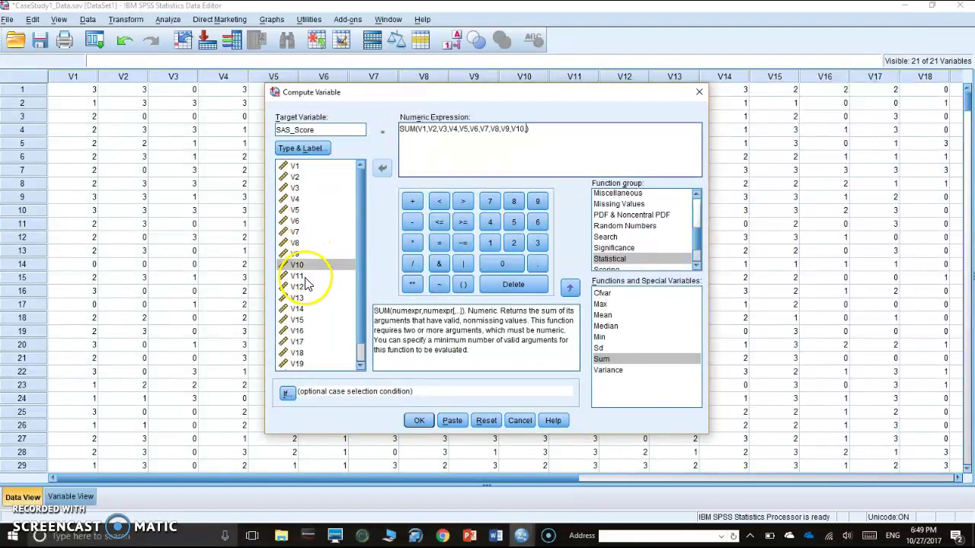
double_click(304, 275)
double_click(304, 286)
Step: Append V13 through V20, separated by commas, to complete SUM(V1,…,V20)
type(",V11,V12,")
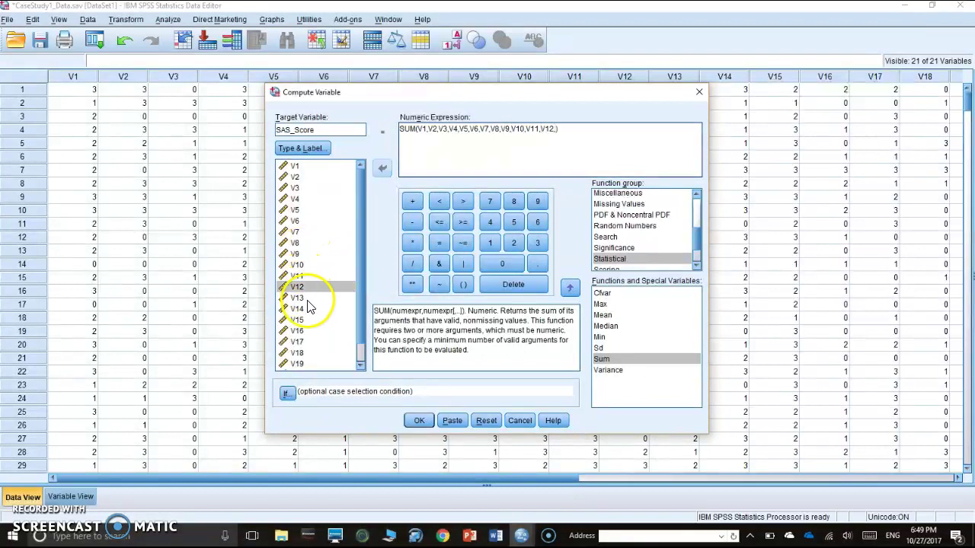
double_click(305, 298)
type(",")
double_click(304, 309)
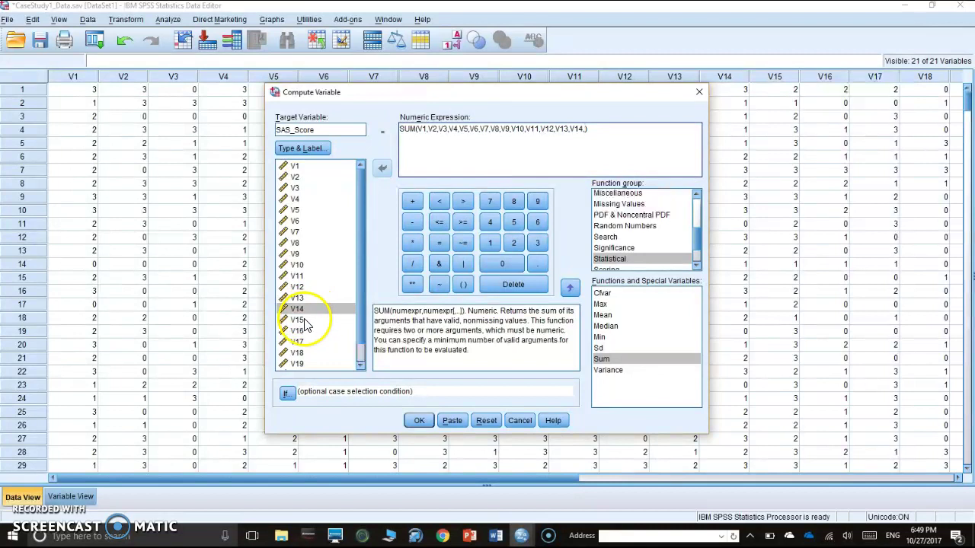
type(",")
double_click(305, 320)
type(",")
double_click(305, 331)
type(",V16,")
left_click(303, 342)
double_click(303, 342)
type(",V16,V17,")
double_click(303, 354)
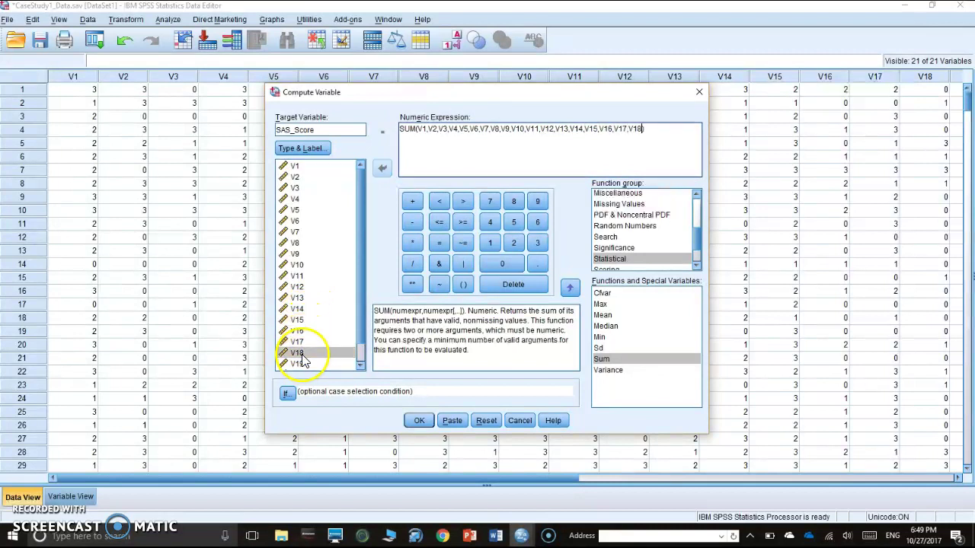
left_click(304, 366)
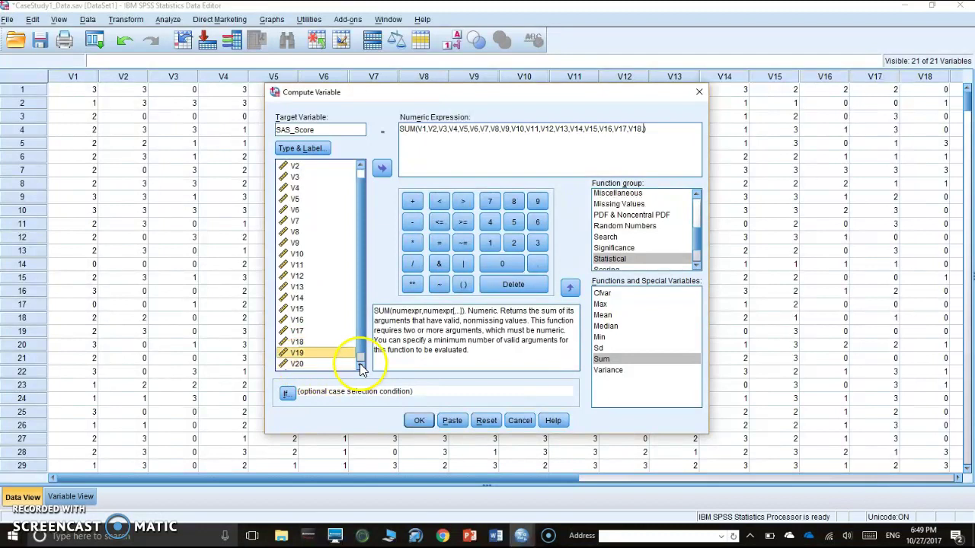
type(",")
double_click(317, 353)
type(",V19,")
double_click(302, 365)
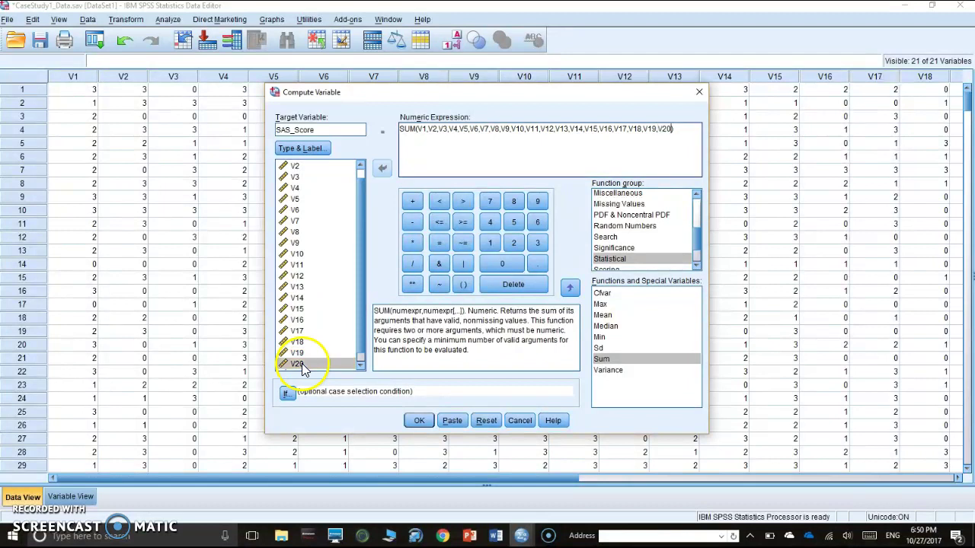
scroll(362, 340, "down", 1)
left_click_drag(362, 340, 362, 205)
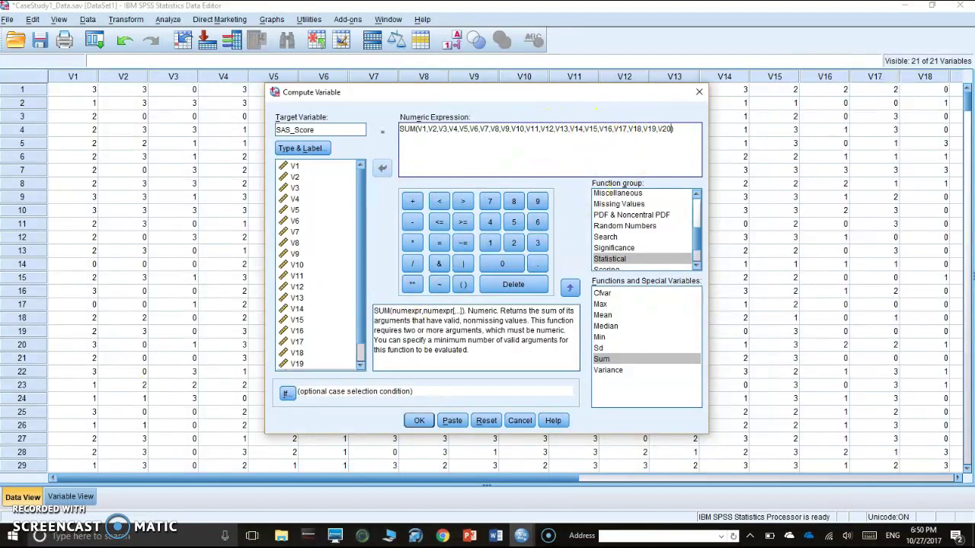
Step: Run the computation to create SAS_Score and check the COMPUTE command in the Viewer log
left_click(425, 428)
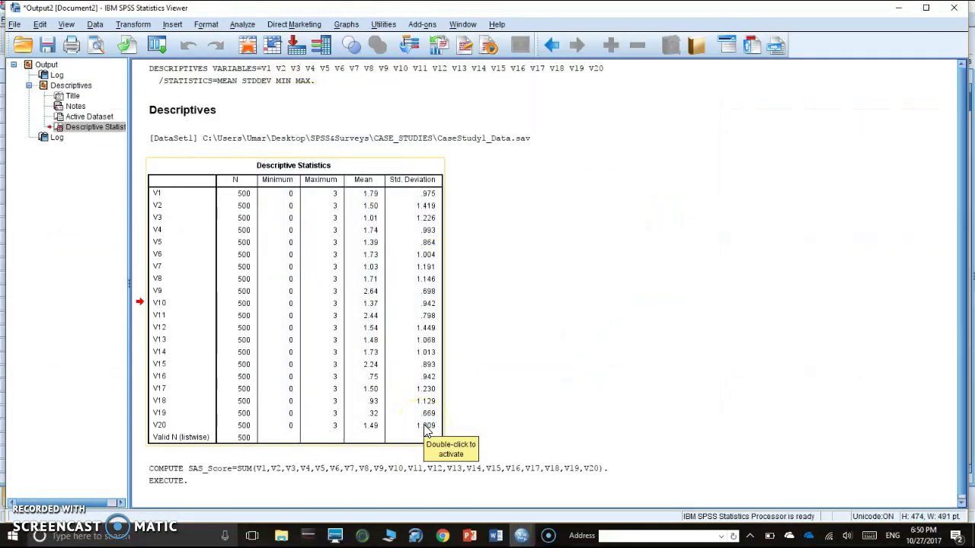
left_click(291, 434)
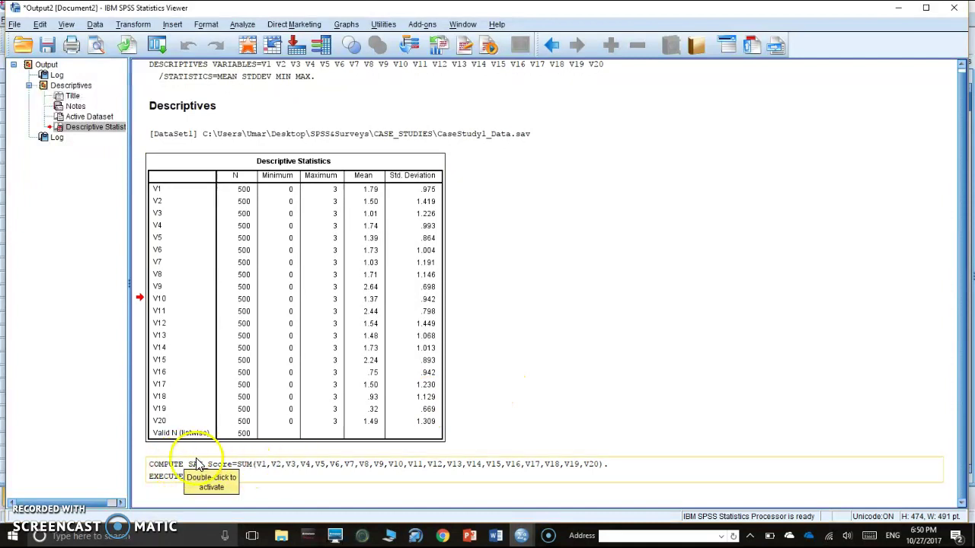
left_click(259, 472)
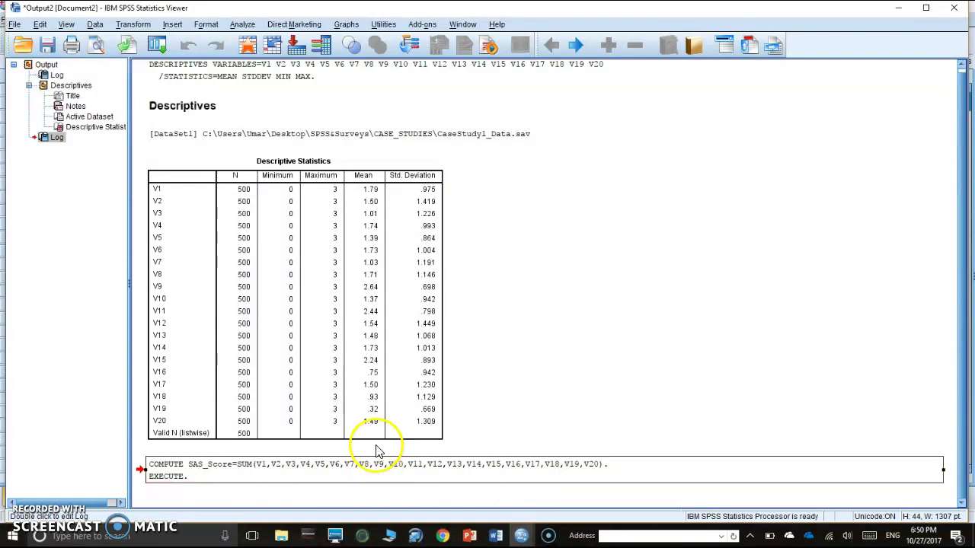
left_click(249, 44)
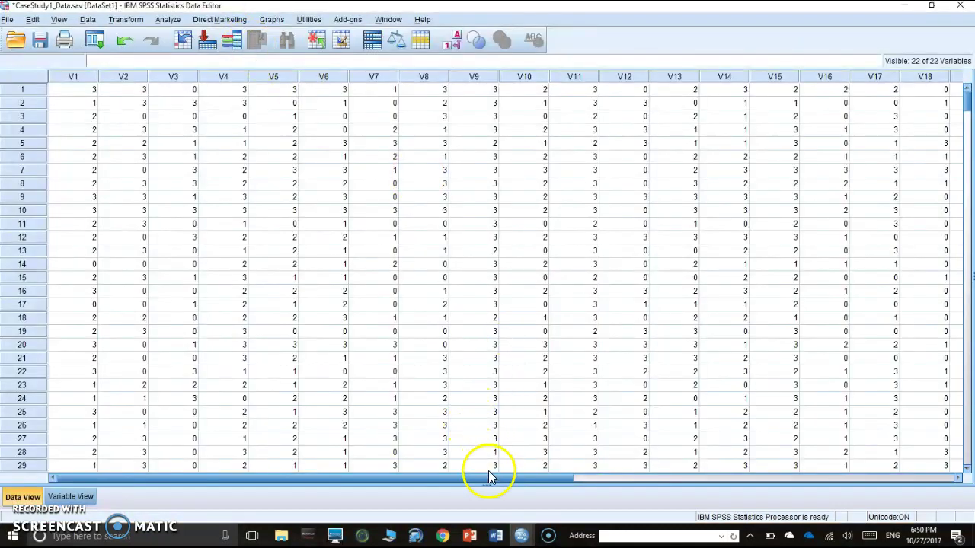
left_click_drag(525, 484, 754, 486)
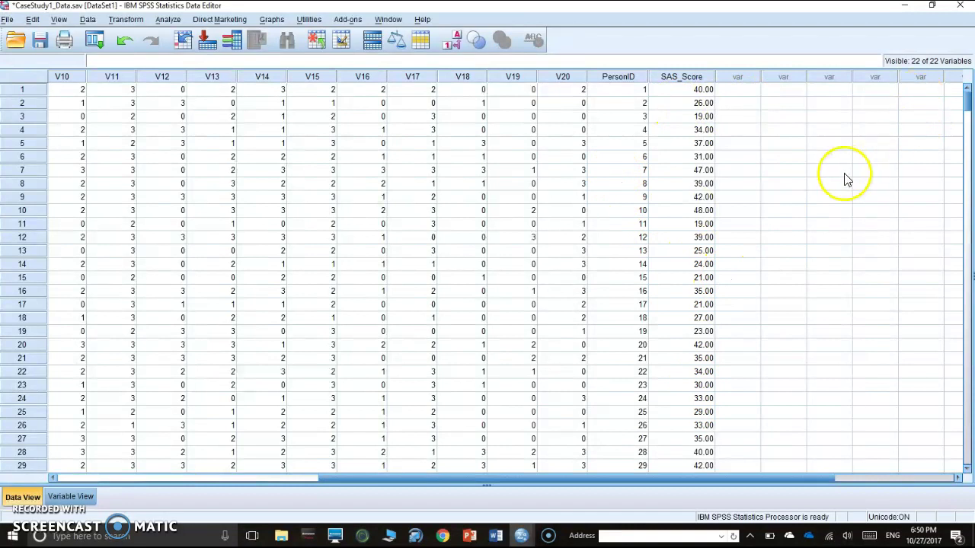
left_click_drag(651, 481, 218, 511)
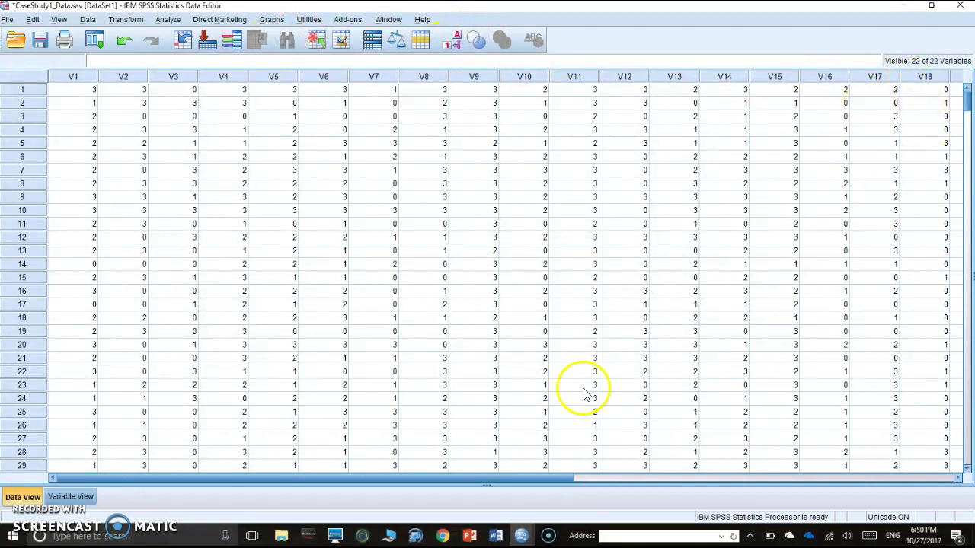
left_click_drag(544, 477, 853, 480)
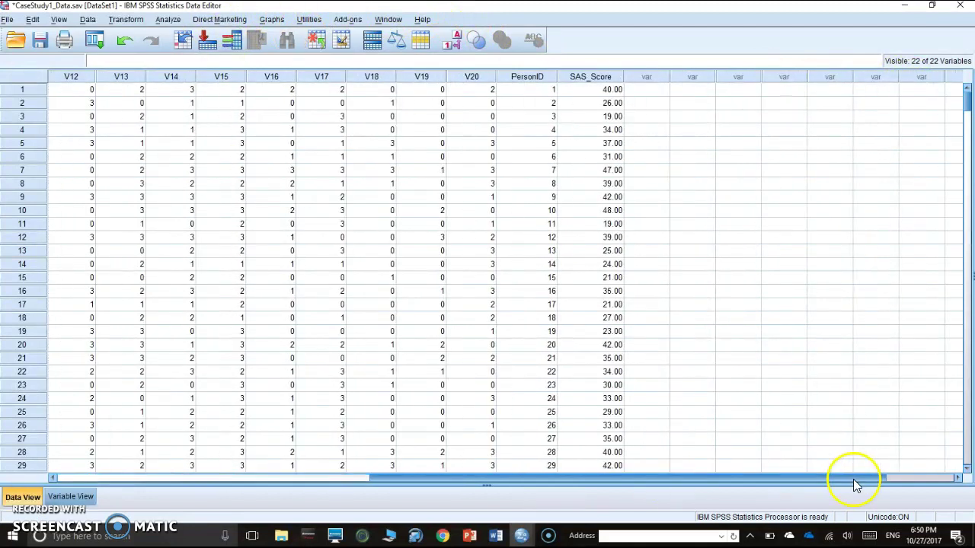
left_click(609, 79)
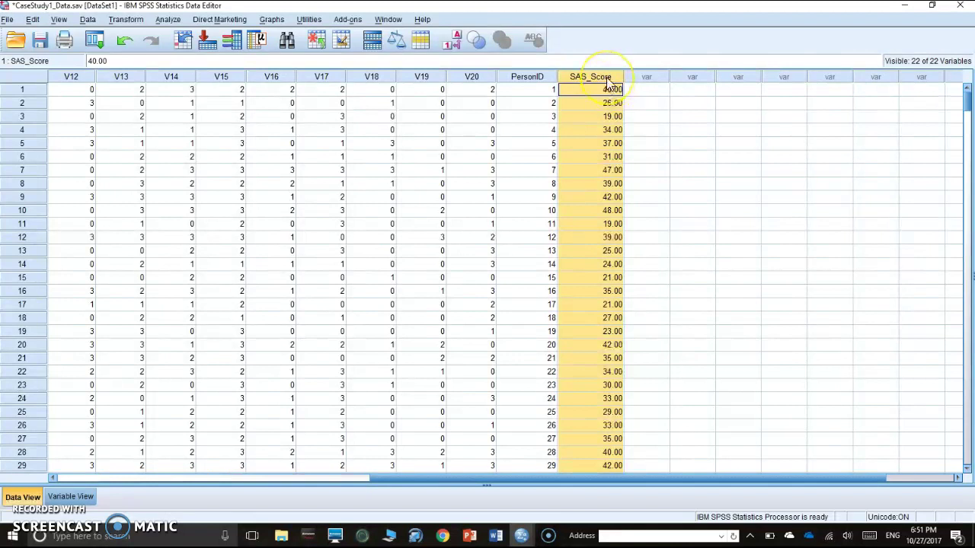
Step: Open Analyze > Descriptive Statistics > Frequencies and move SAS_Score into Variable(s)
left_click(169, 20)
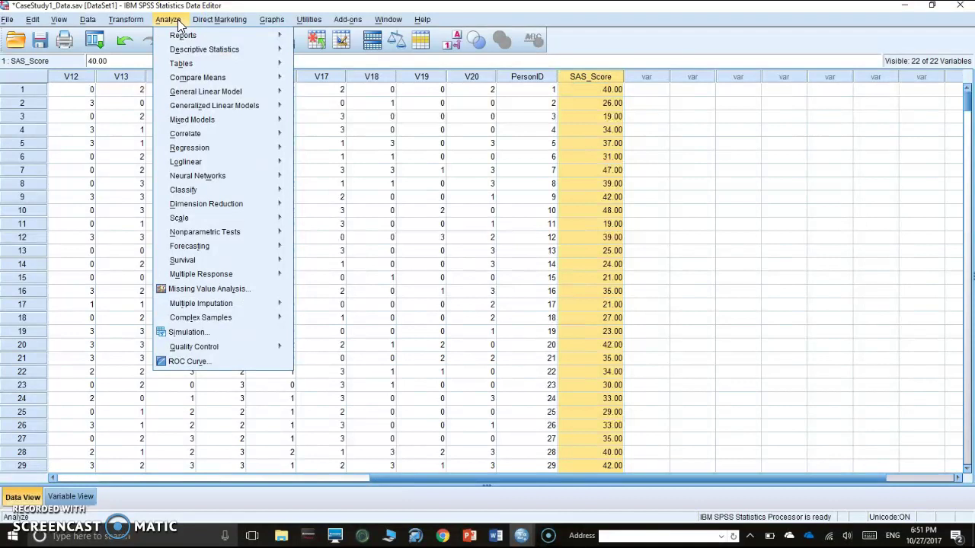
mouse_move(199, 51)
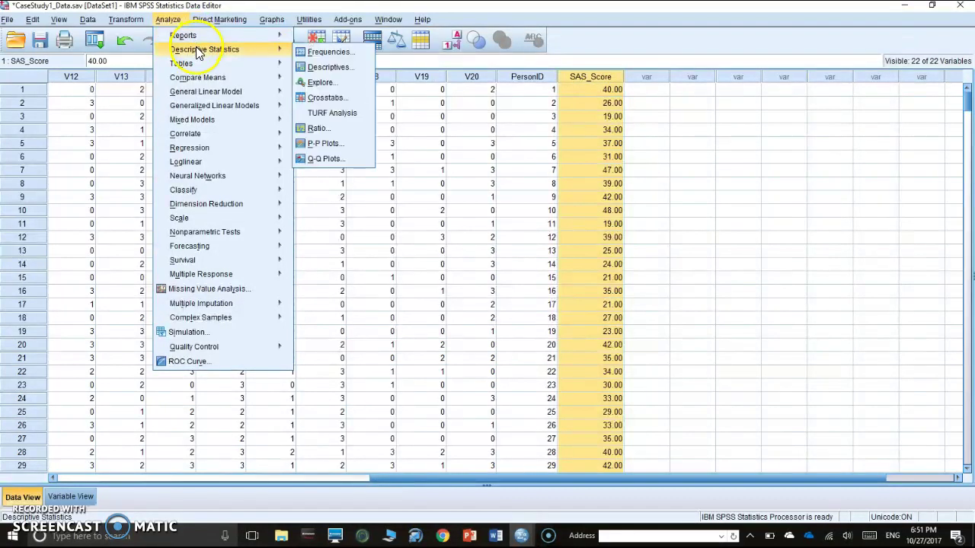
left_click(343, 53)
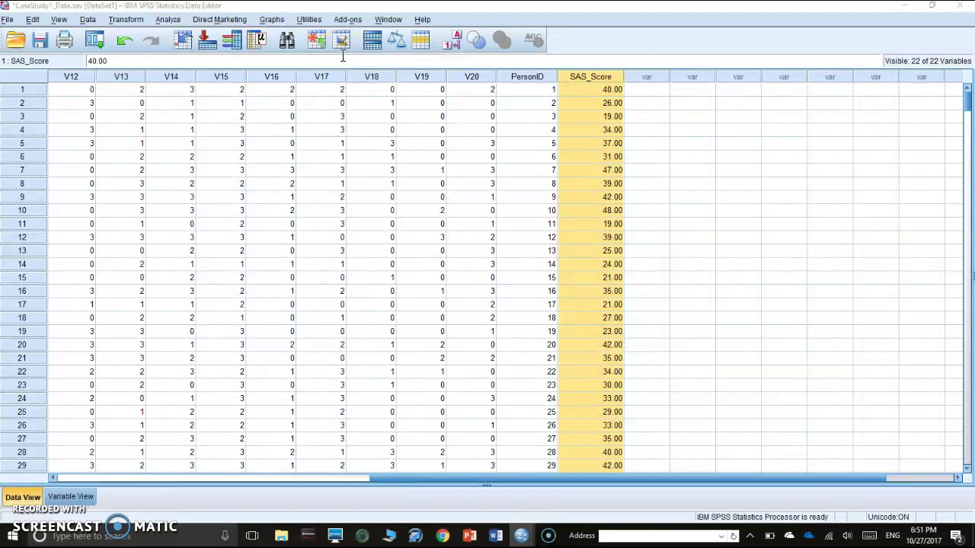
left_click_drag(492, 236, 481, 291)
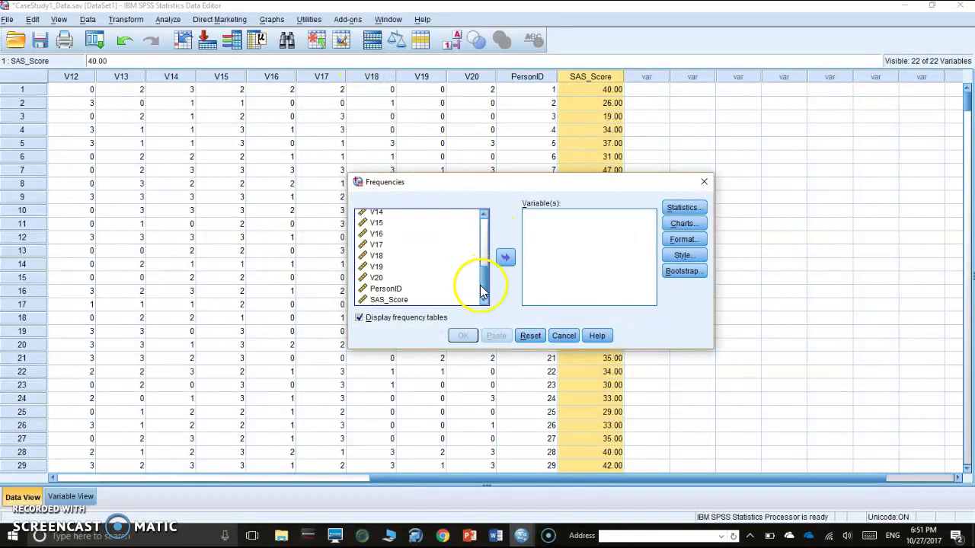
left_click(396, 300)
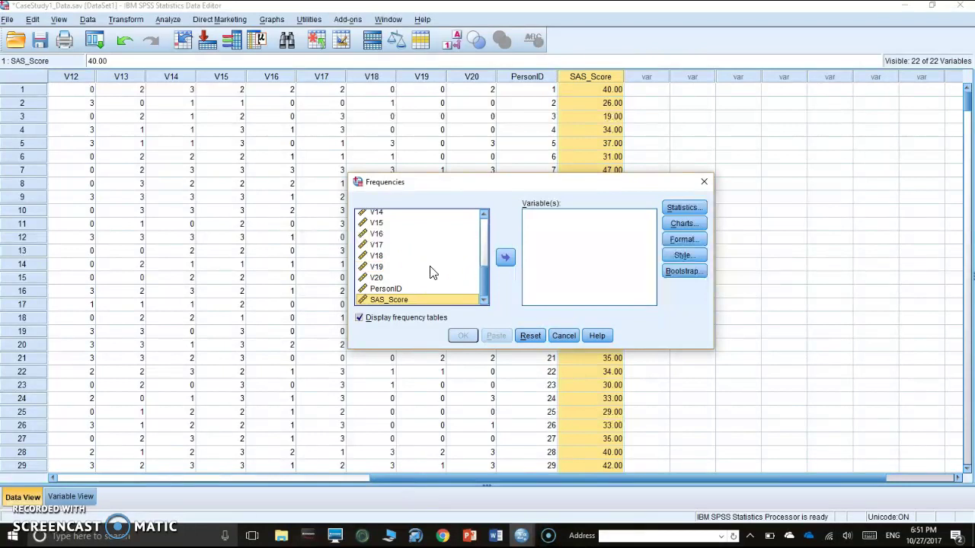
left_click(509, 260)
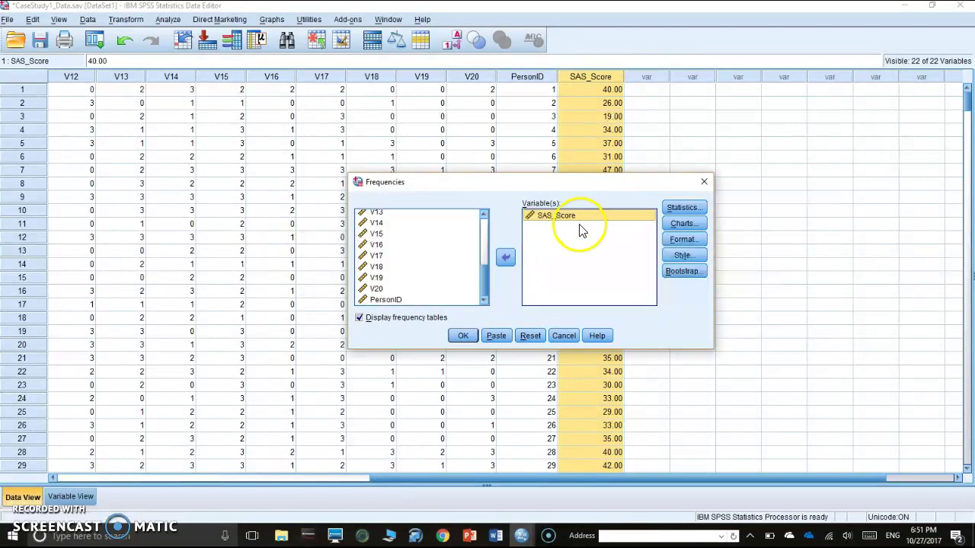
Step: Choose a histogram chart with a normal curve overlay and run Frequencies for SAS_Score
left_click(682, 223)
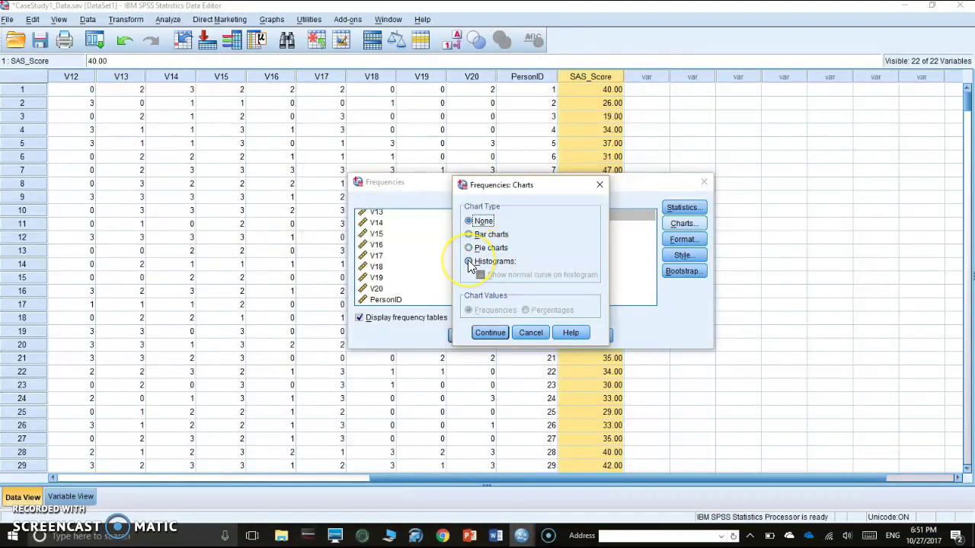
left_click(470, 261)
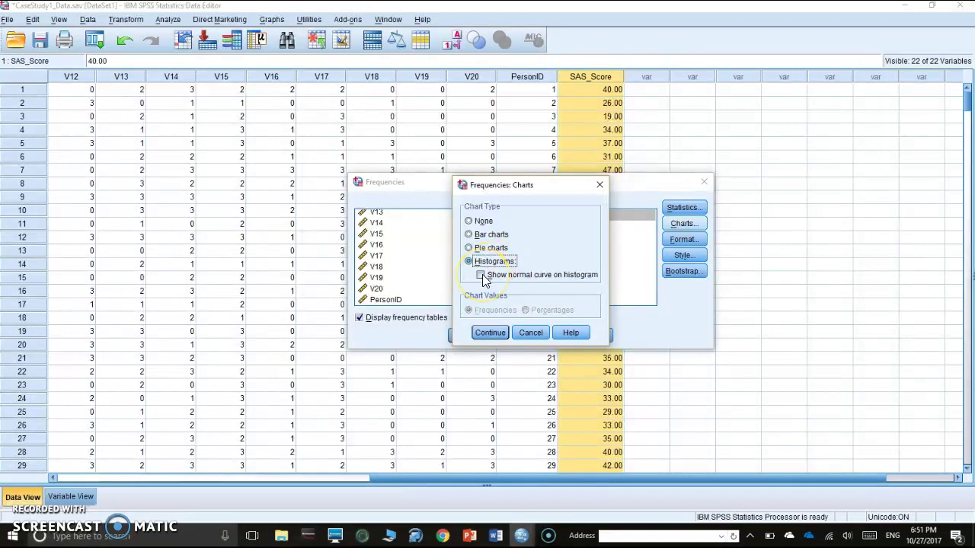
left_click(481, 275)
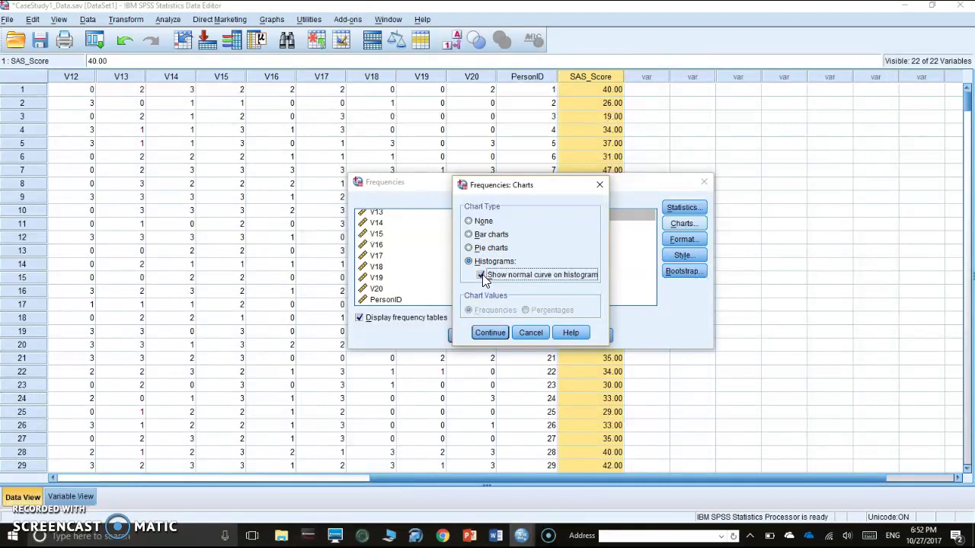
left_click(490, 332)
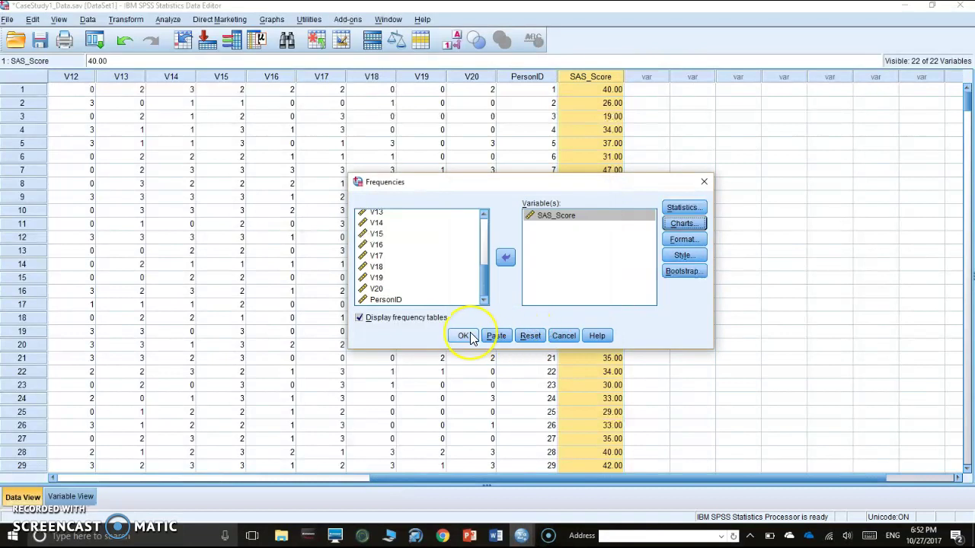
left_click(464, 336)
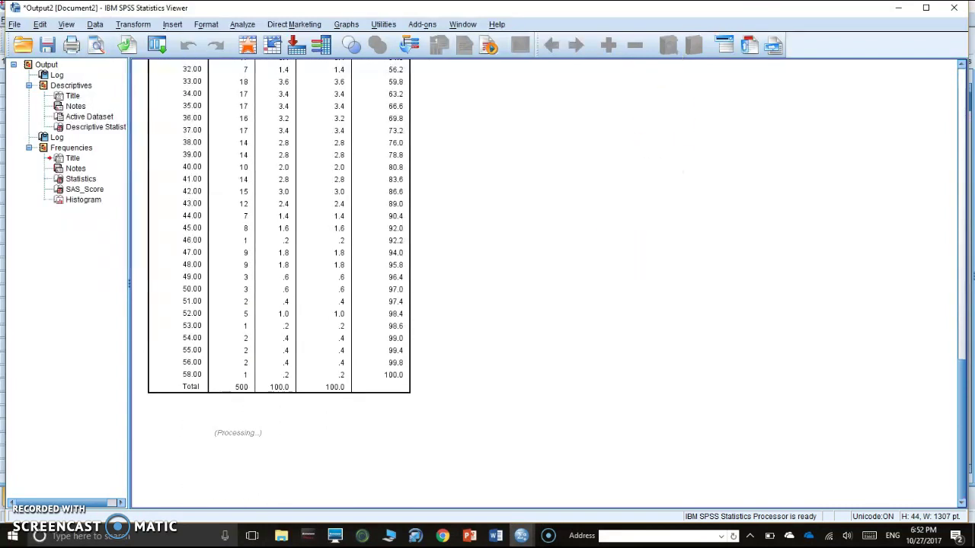
Step: Scroll the output down to the SAS_Score histogram, then select and deselect it
scroll(511, 368, "down", 5)
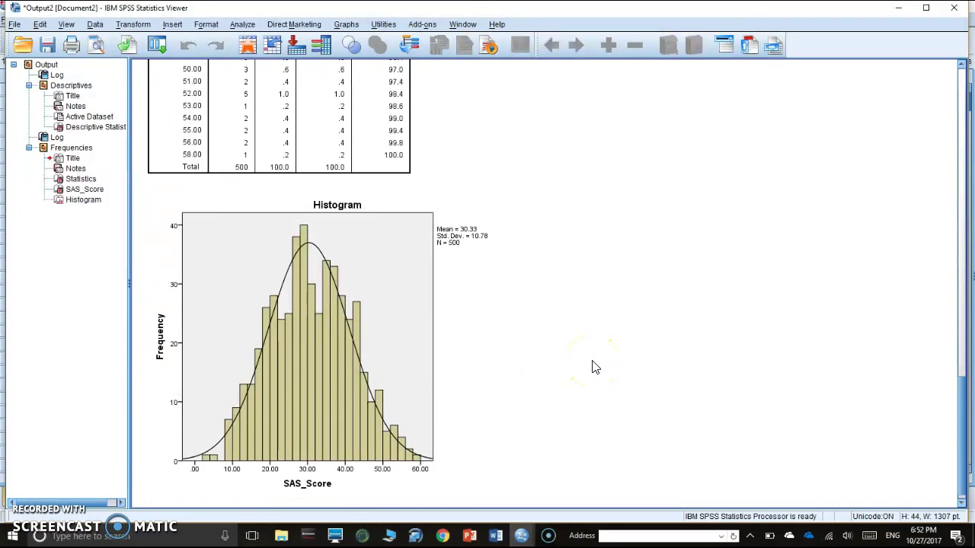
scroll(594, 366, "down", 1)
left_click(246, 337)
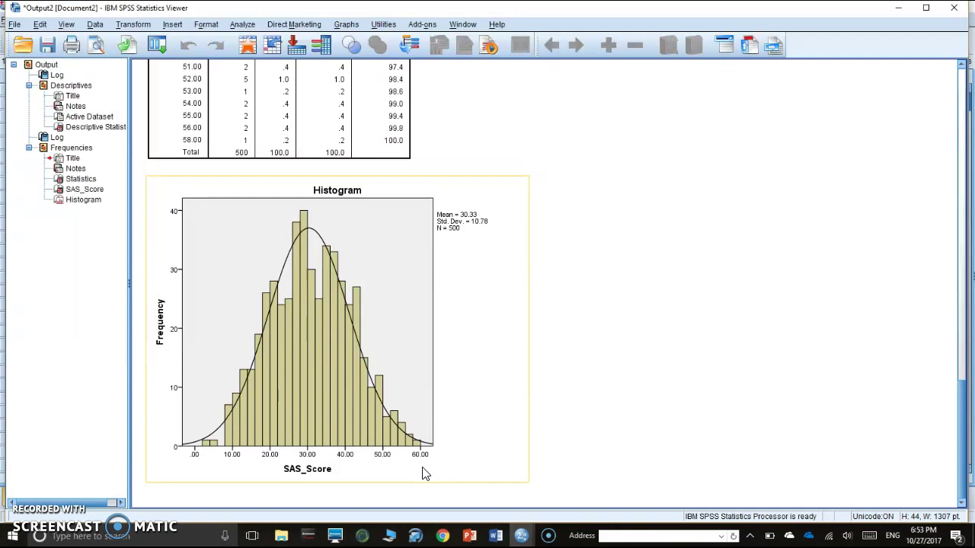
left_click(446, 496)
Step: Start the slide show from slide 7 and advance to slide 8's outlined SAS_Score column
left_click(468, 536)
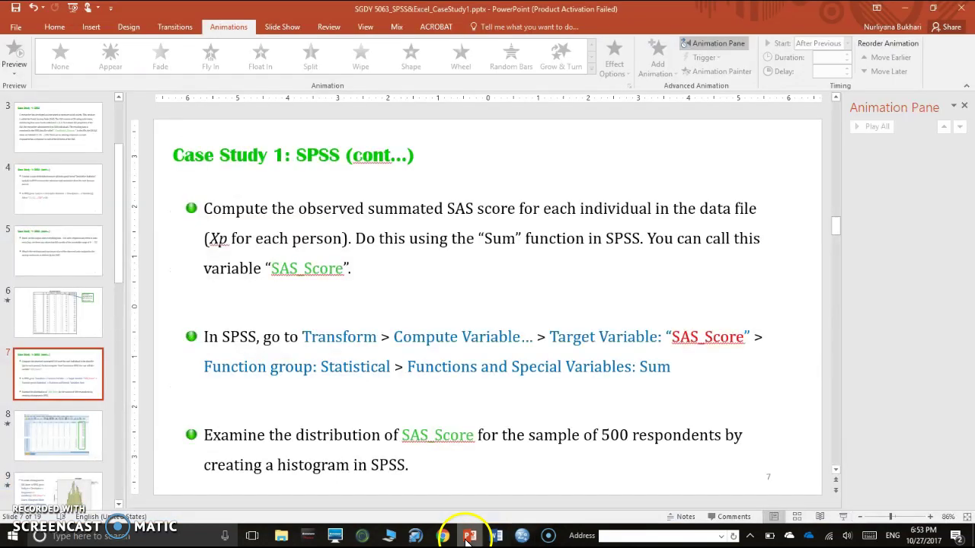
left_click(843, 518)
left_click(663, 427)
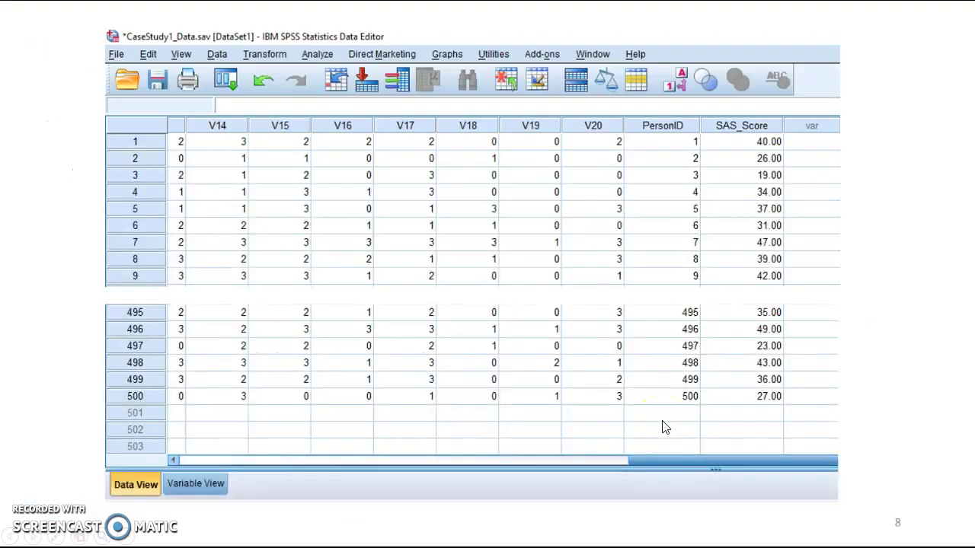
left_click(727, 107)
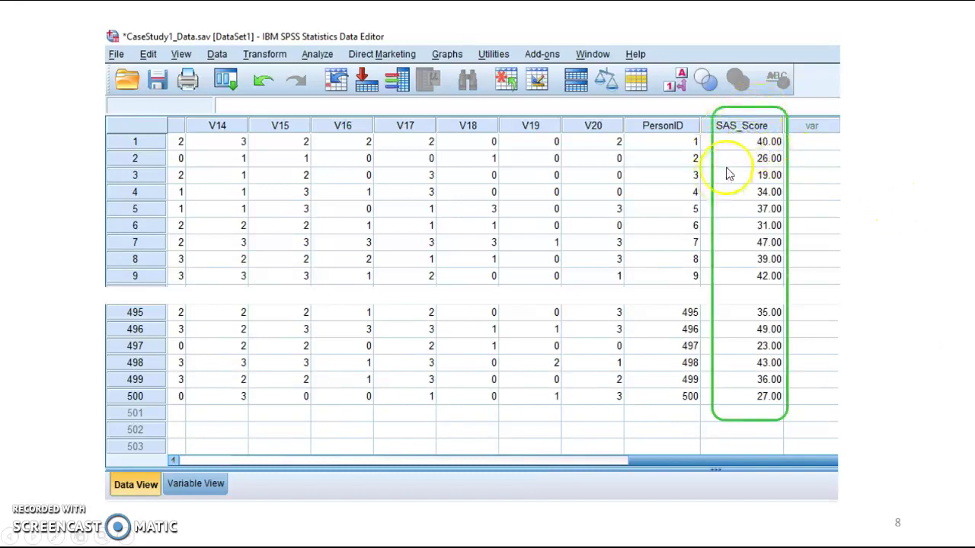